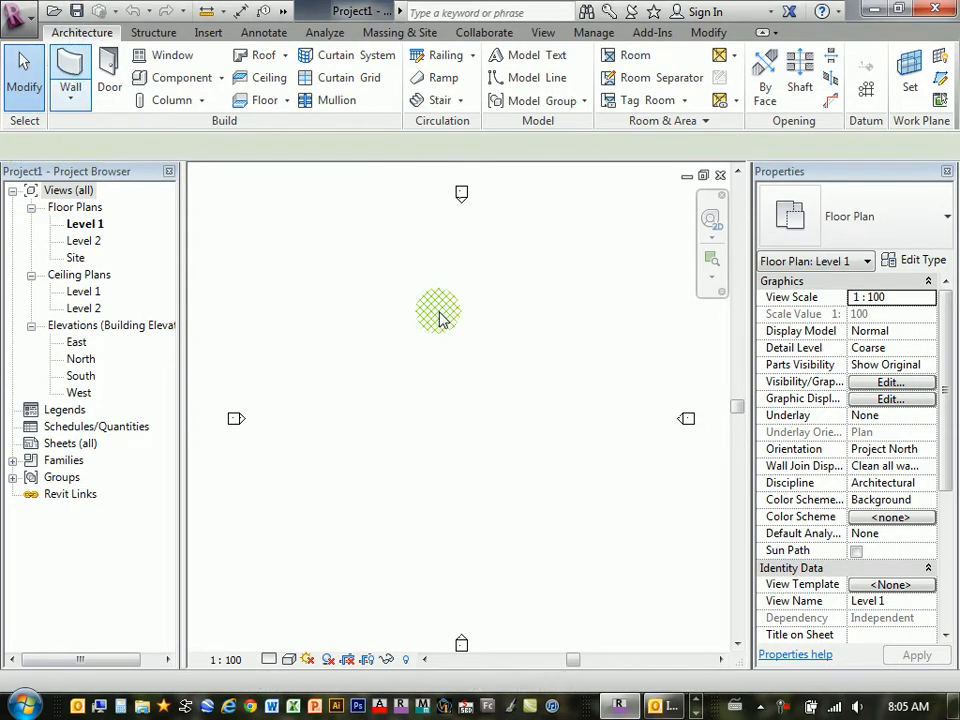
# - Start a wall of the Curtain Wall Storefront type with its height constrained up to Level 2
pyautogui.press('w')
pyautogui.press('a')
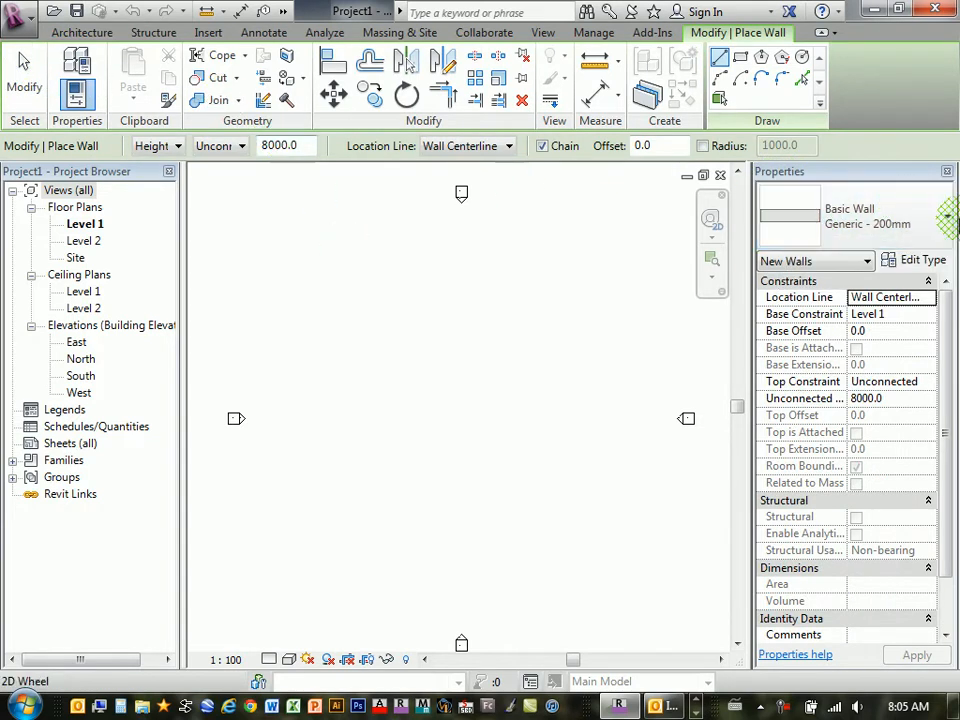
pyautogui.click(945, 222)
pyautogui.moveTo(940, 300); pyautogui.dragTo(936, 574)
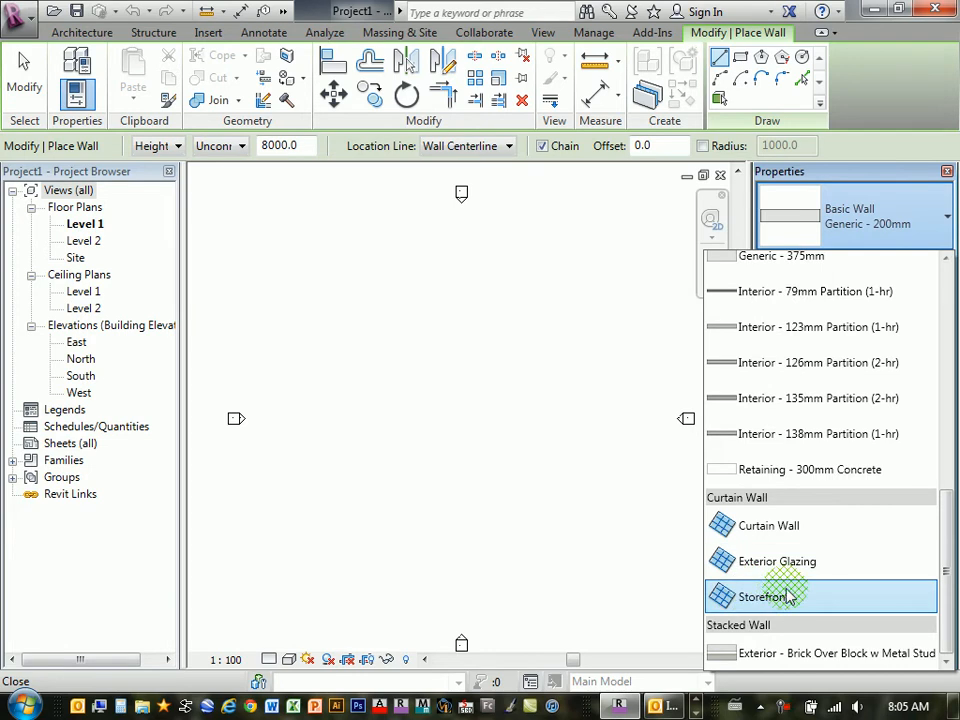
pyautogui.moveTo(777, 598)
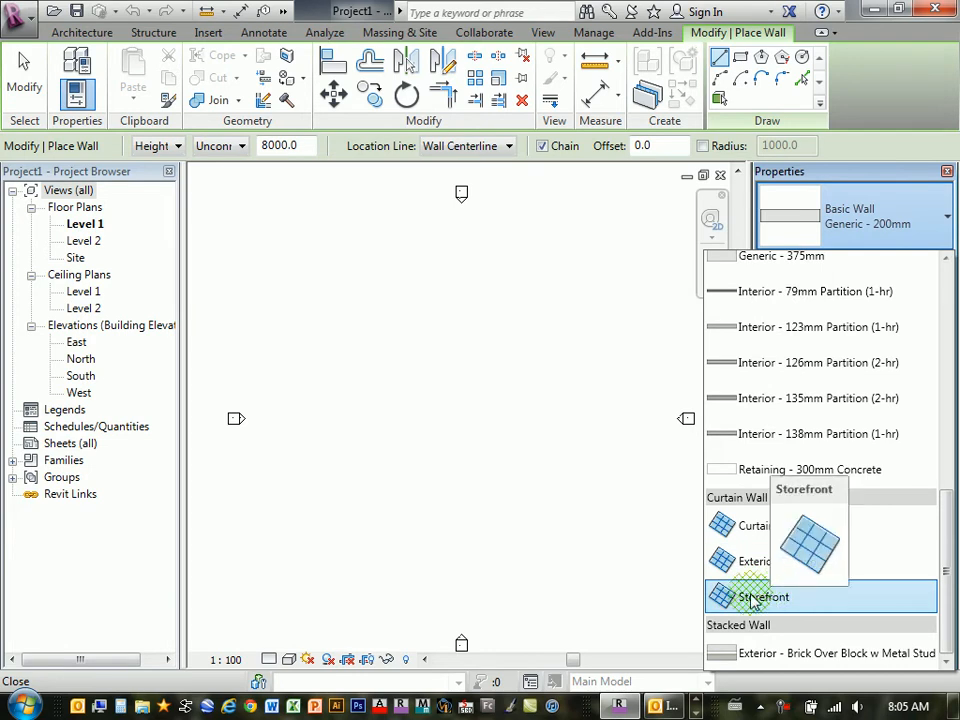
pyautogui.click(752, 598)
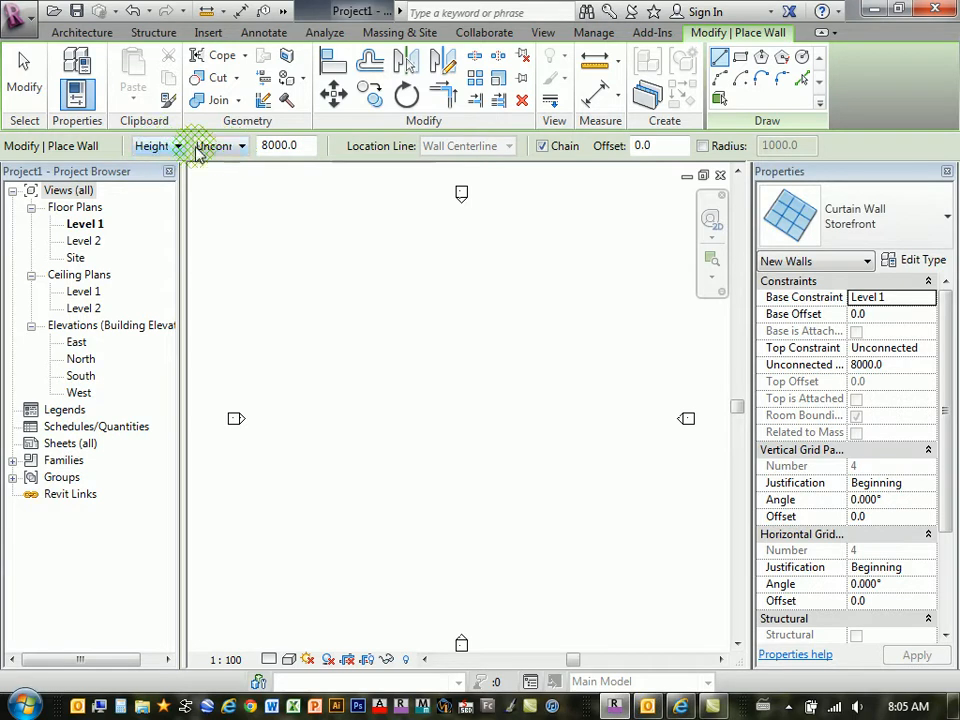
pyautogui.click(240, 150)
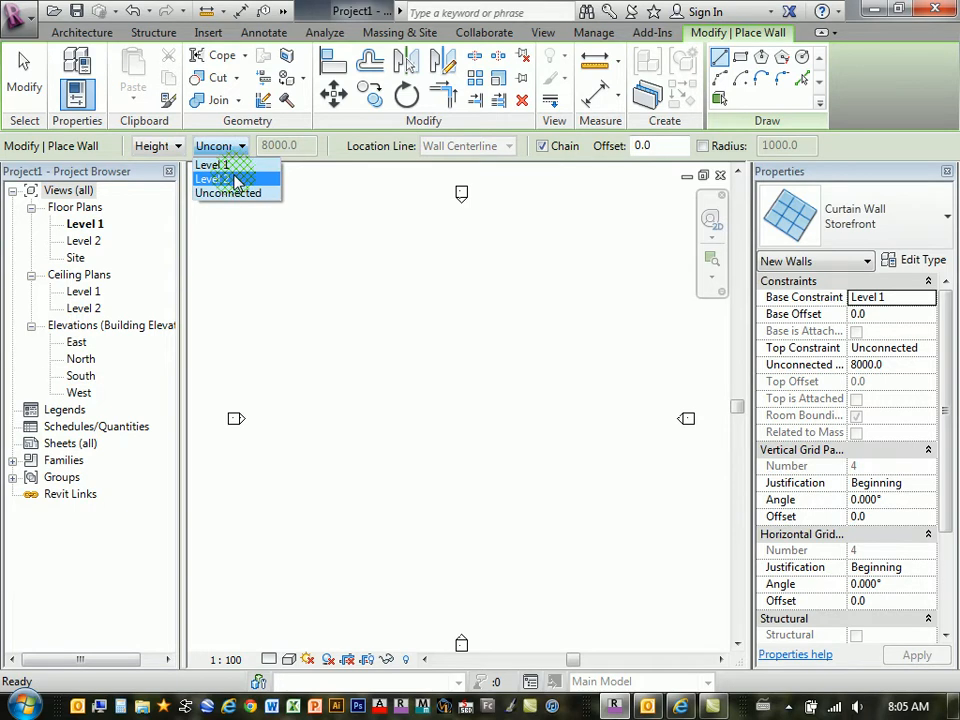
pyautogui.click(236, 181)
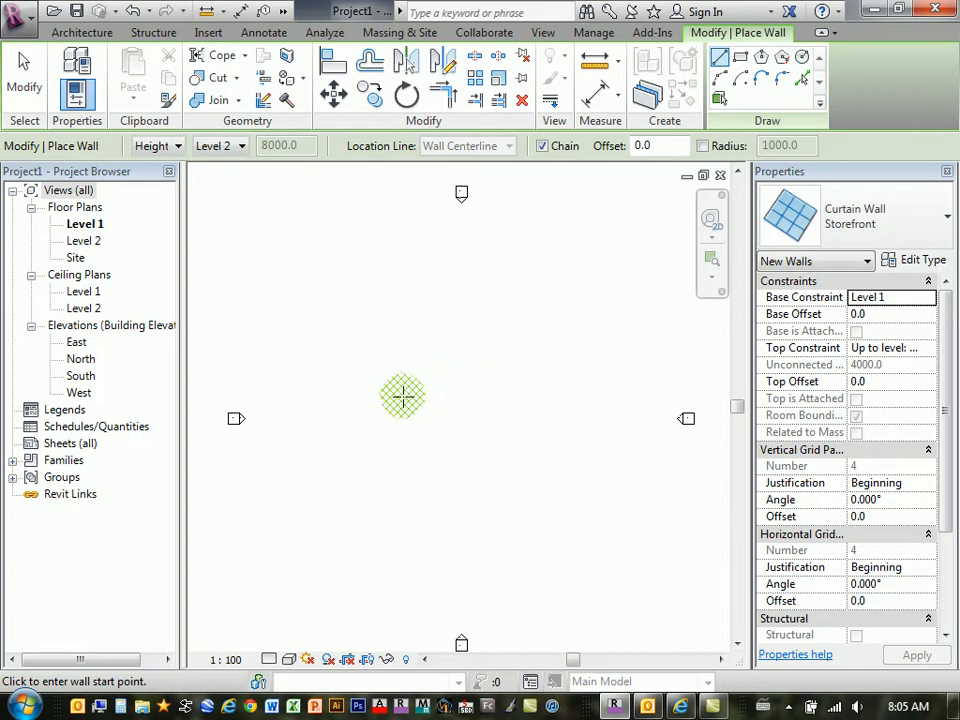
# - Draw one straight horizontal storefront wall near the middle of the Level 1 plan and end the wall command
pyautogui.click(393, 390)
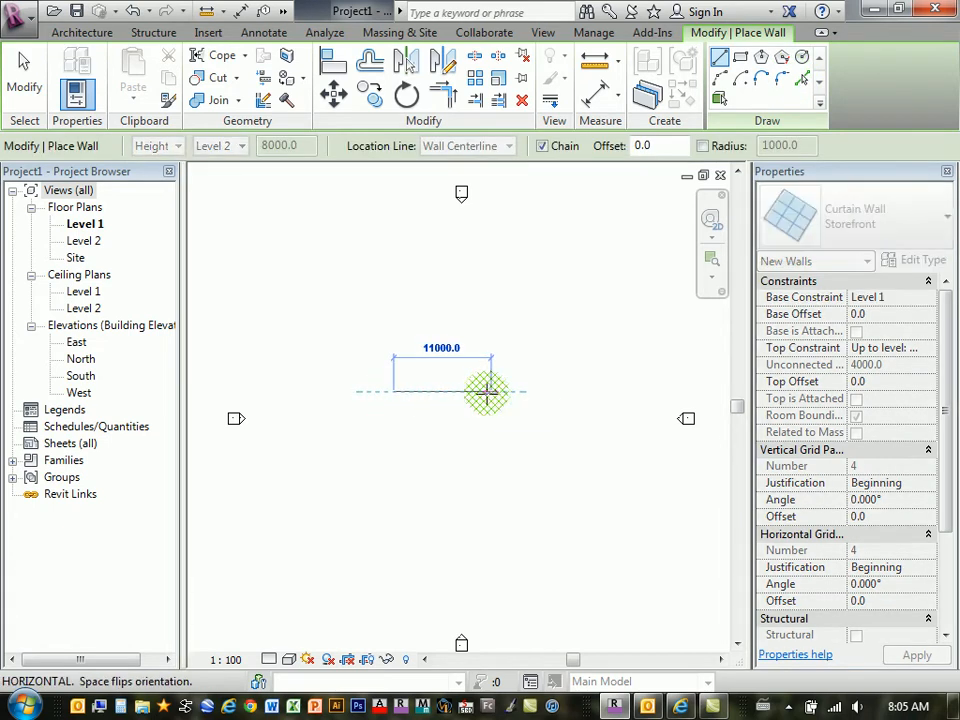
pyautogui.click(485, 393)
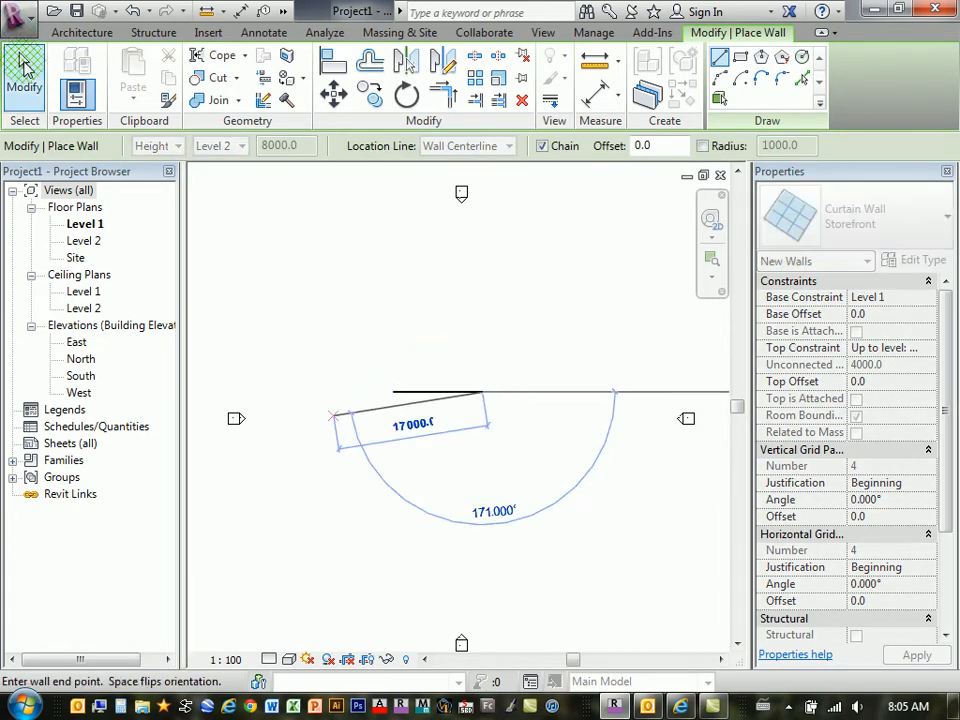
pyautogui.click(25, 66)
# - Examine the storefront wall in the default 3D view and the South elevation, finishing in the 3D view
pyautogui.click(282, 15)
pyautogui.click(317, 33)
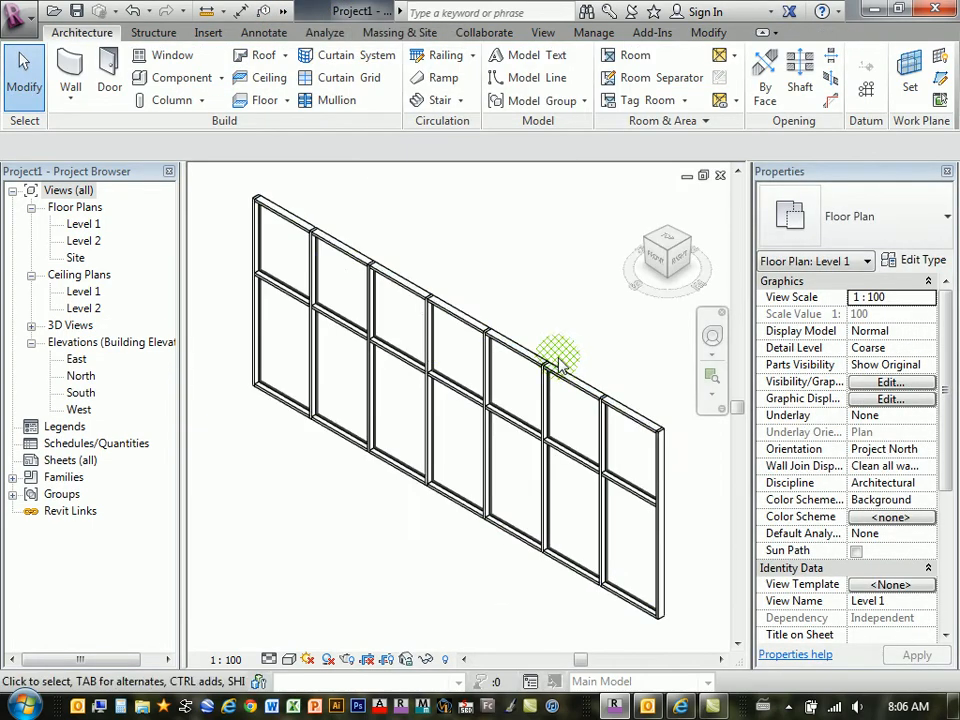
pyautogui.scroll(-1, 398, 333)
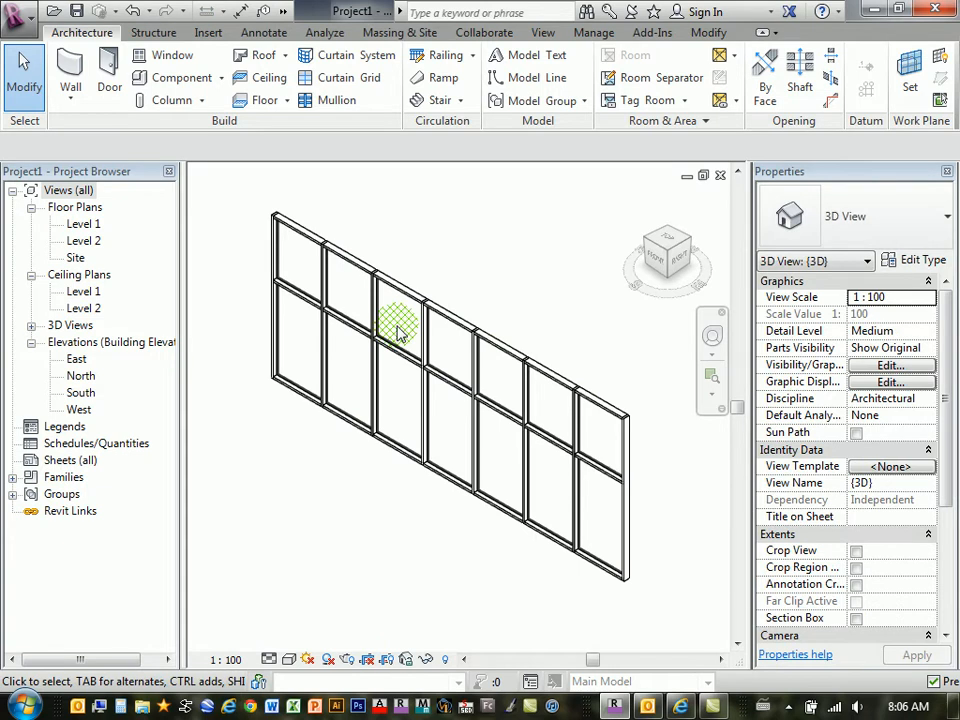
pyautogui.doubleClick(82, 393)
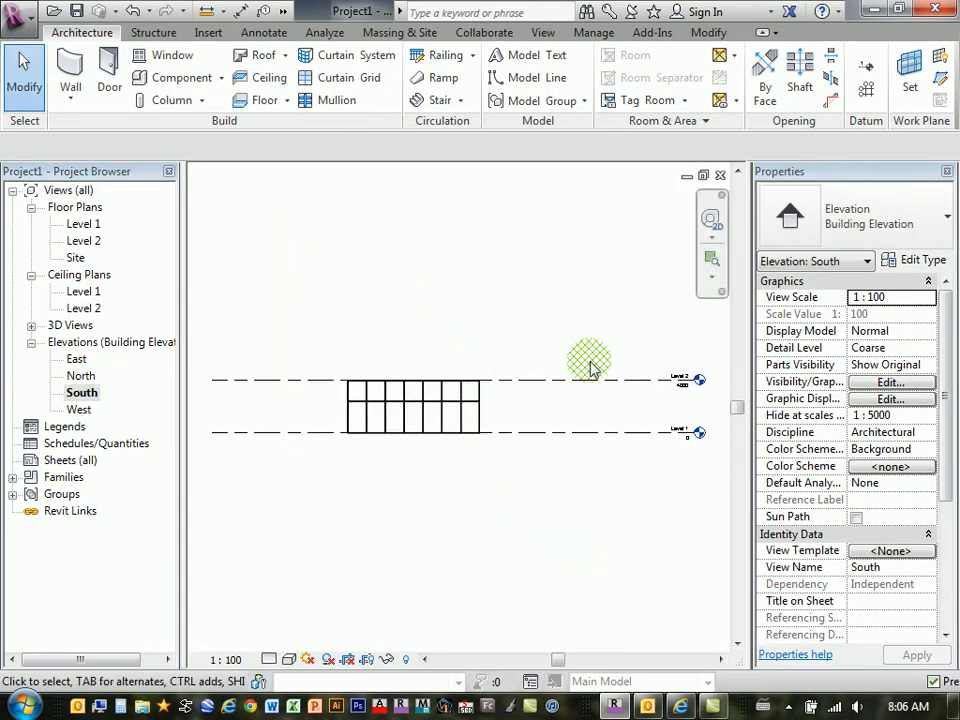
pyautogui.moveTo(516, 409)
pyautogui.mouseDown(button='middle')
pyautogui.moveTo(579, 407)
pyautogui.moveTo(473, 399)
pyautogui.moveTo(502, 394)
pyautogui.mouseUp(button='middle')
pyautogui.scroll(-1, 453, 364)
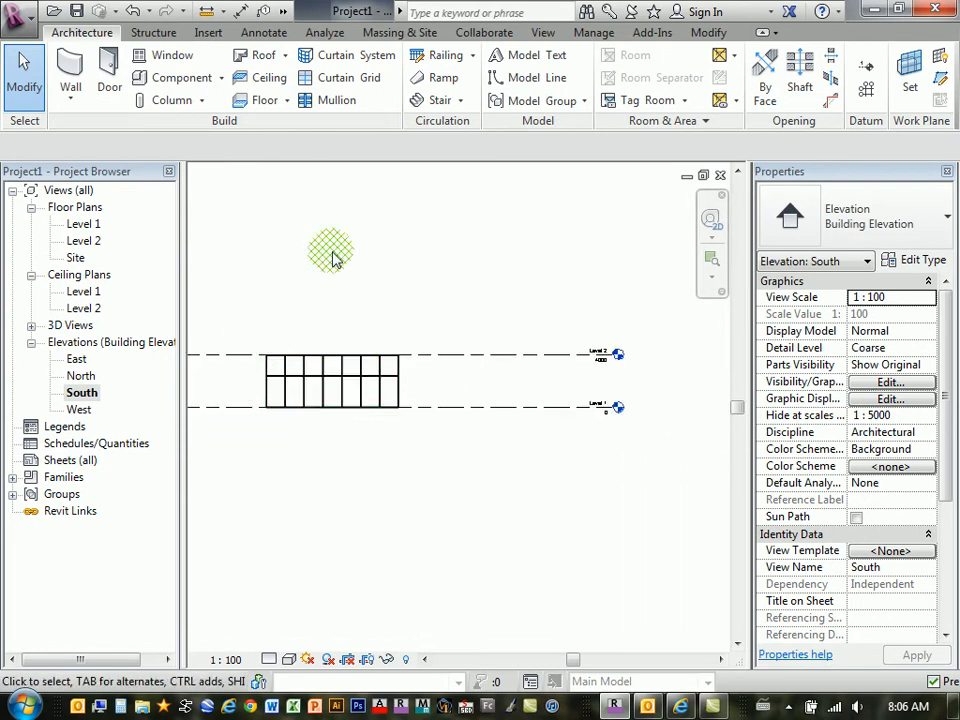
pyautogui.click(283, 12)
pyautogui.click(315, 34)
pyautogui.keyDown('shift'); pyautogui.moveTo(396, 392); pyautogui.dragTo(365, 372, button='middle'); pyautogui.keyUp('shift')
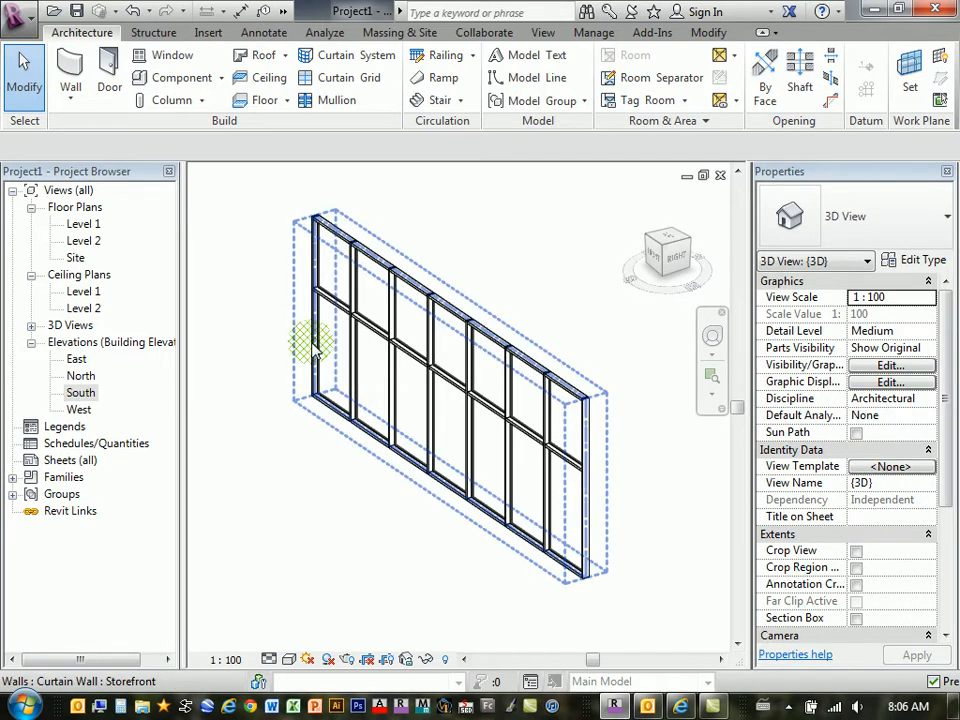
pyautogui.keyDown('shift'); pyautogui.moveTo(407, 454); pyautogui.dragTo(428, 478, button='middle'); pyautogui.keyUp('shift')
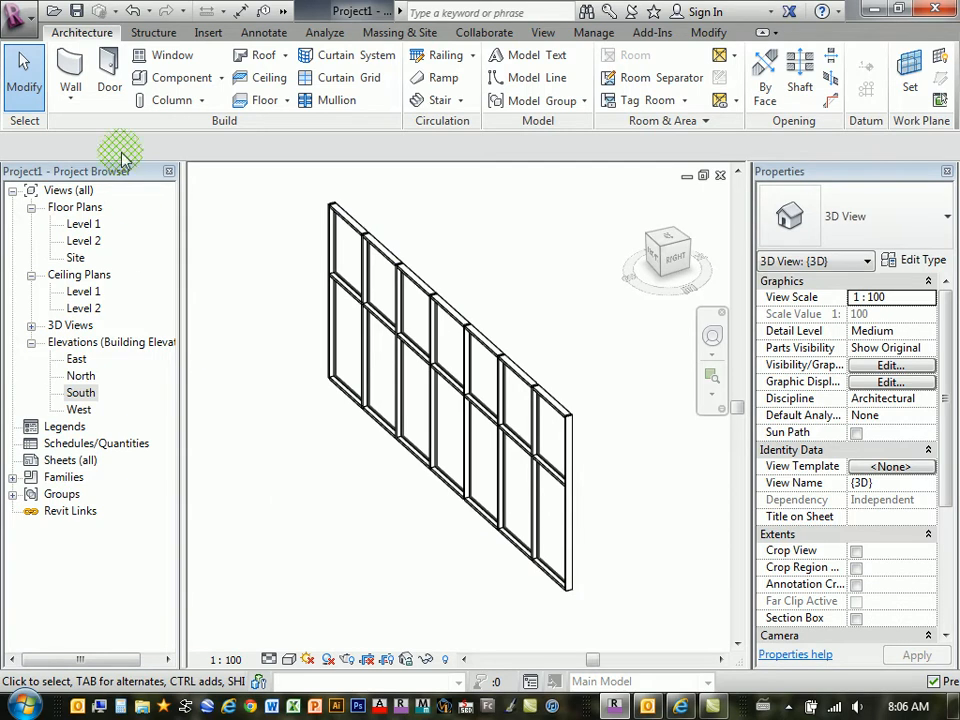
# - Load the door family M_Curtain Wall-Store Front-Dbl.rfa from the Doors folder of the metric library
pyautogui.click(110, 72)
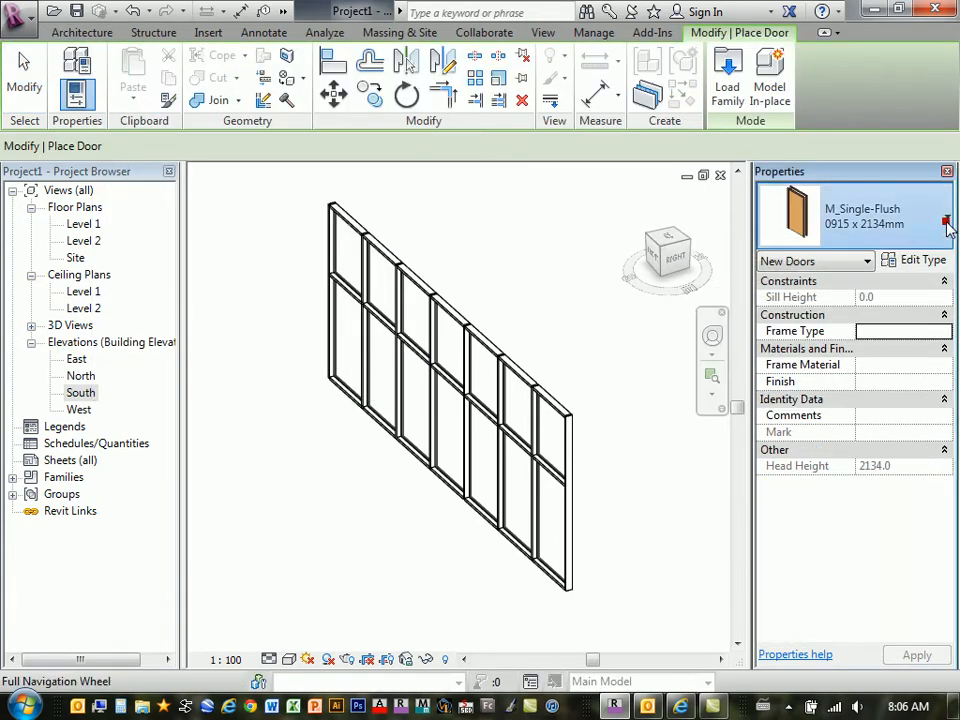
pyautogui.click(948, 228)
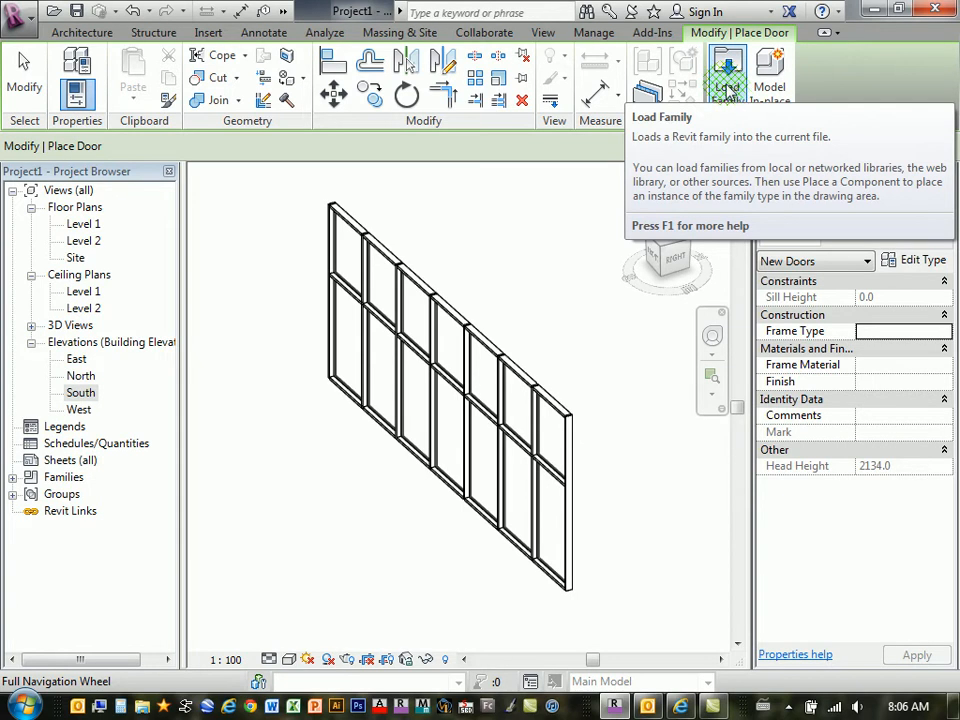
pyautogui.click(727, 88)
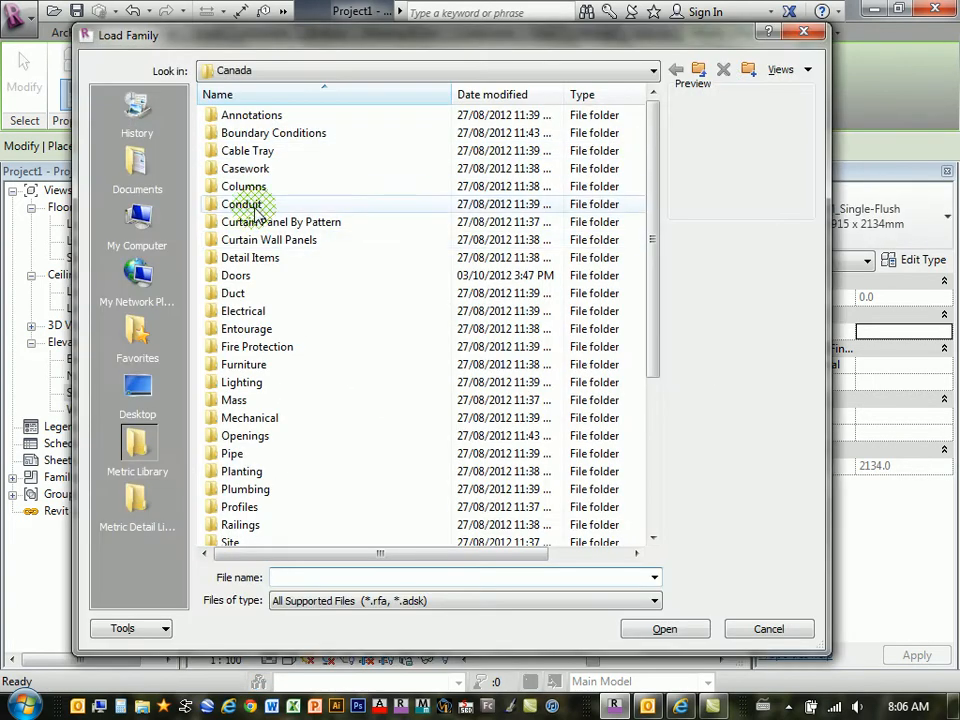
pyautogui.moveTo(537, 40); pyautogui.dragTo(587, 32)
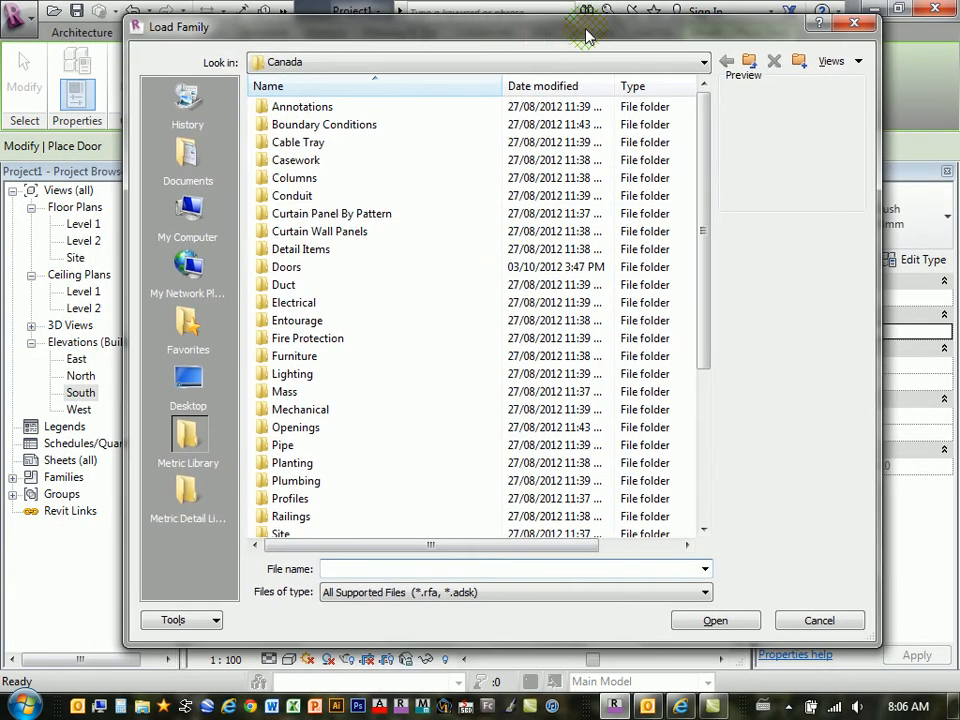
pyautogui.doubleClick(287, 268)
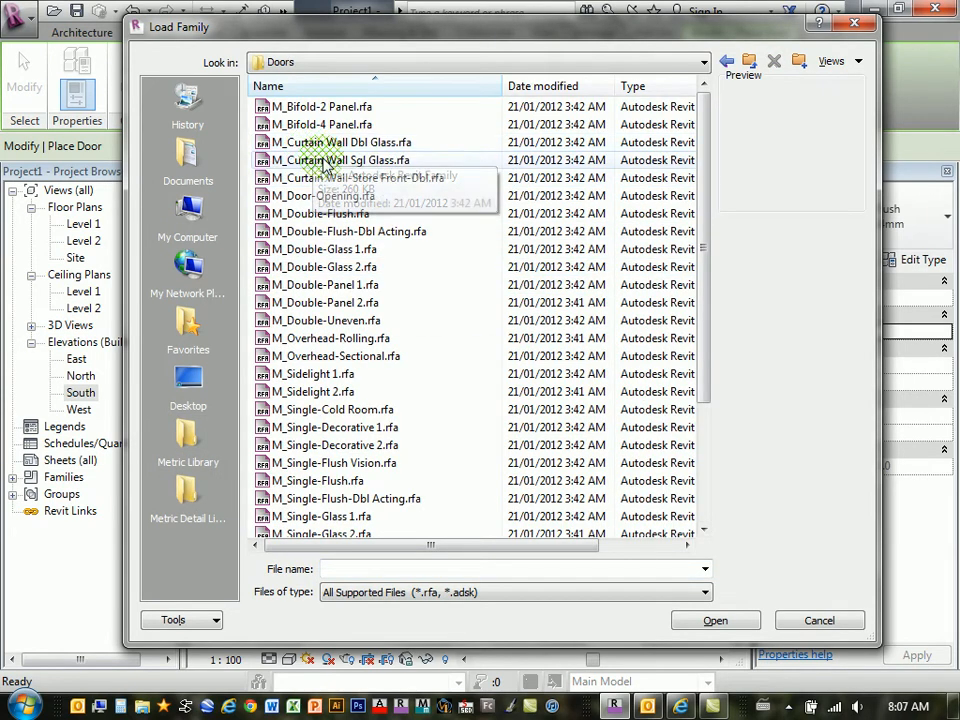
pyautogui.click(341, 178)
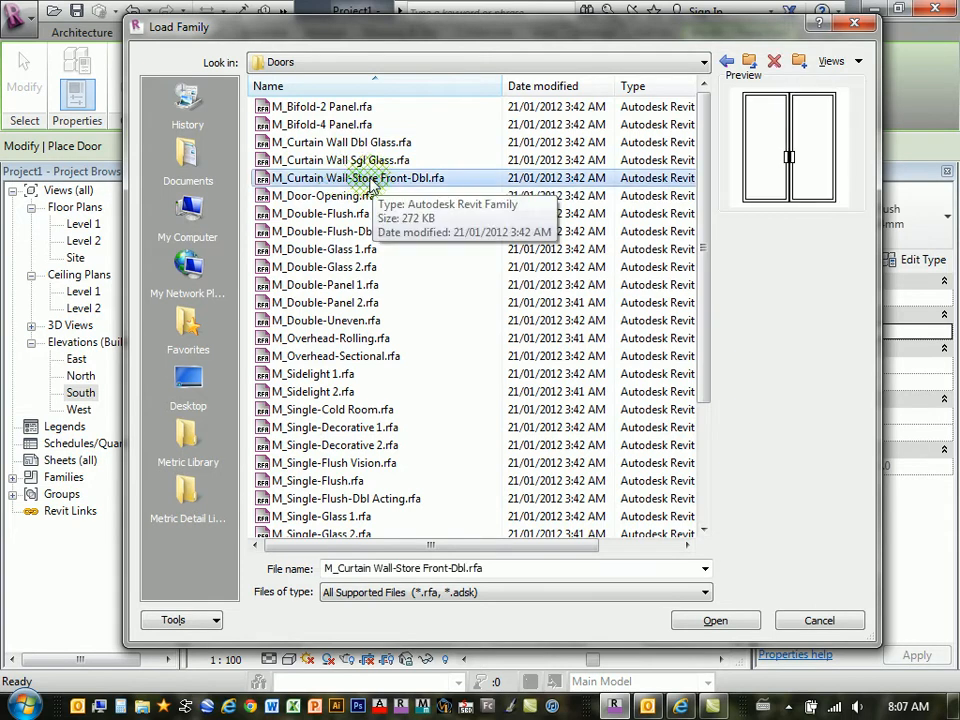
pyautogui.click(714, 622)
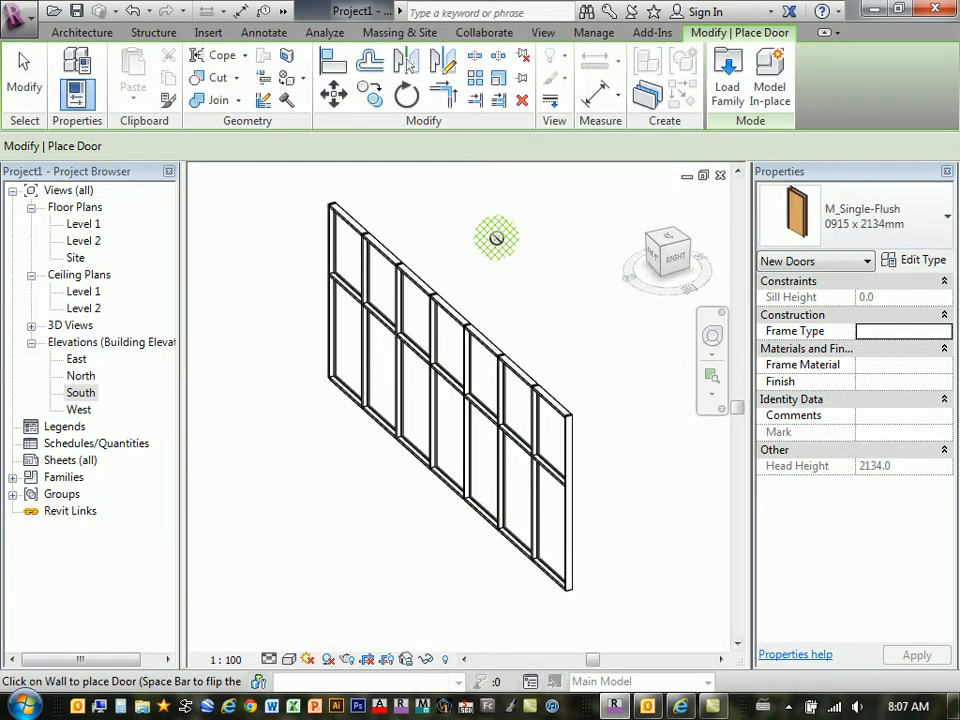
# - Check the Door command's available types for the loaded storefront door and leave the command
pyautogui.click(895, 212)
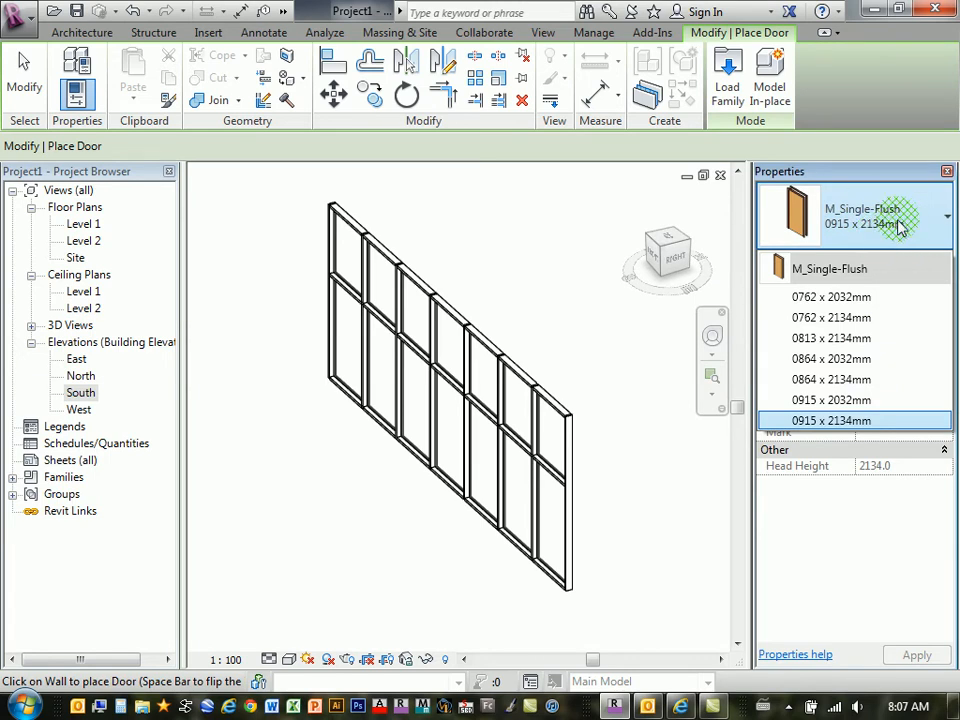
pyautogui.click(836, 184)
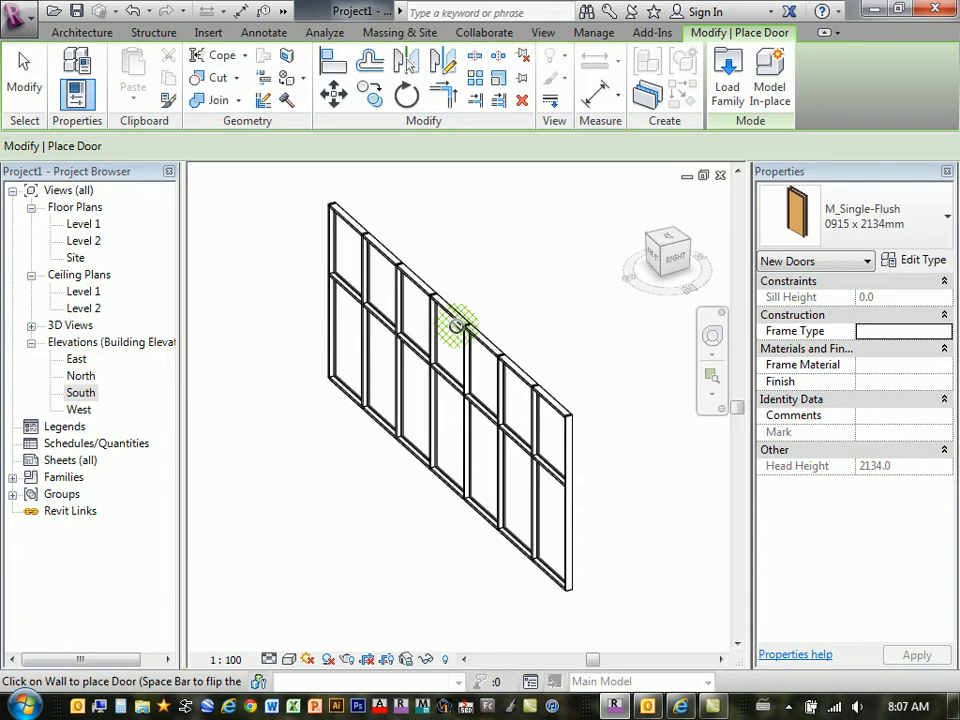
pyautogui.click(20, 85)
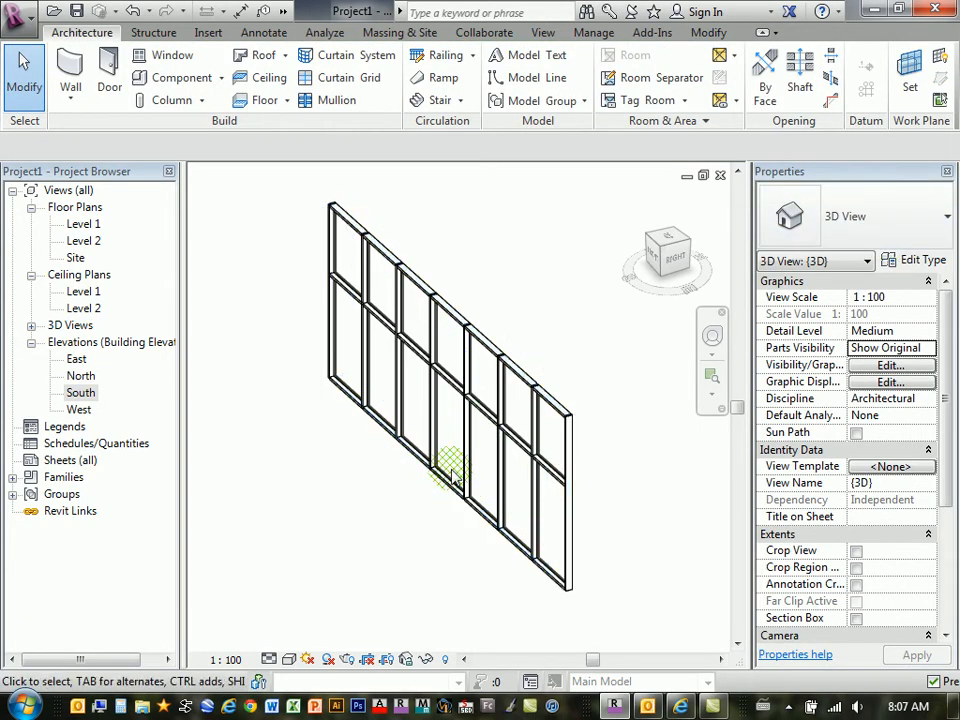
# - Select the glazed panel in the lower middle bay of the storefront wall and unpin it
pyautogui.keyDown('shift'); pyautogui.moveTo(452, 478); pyautogui.dragTo(436, 463, button='middle'); pyautogui.keyUp('shift')
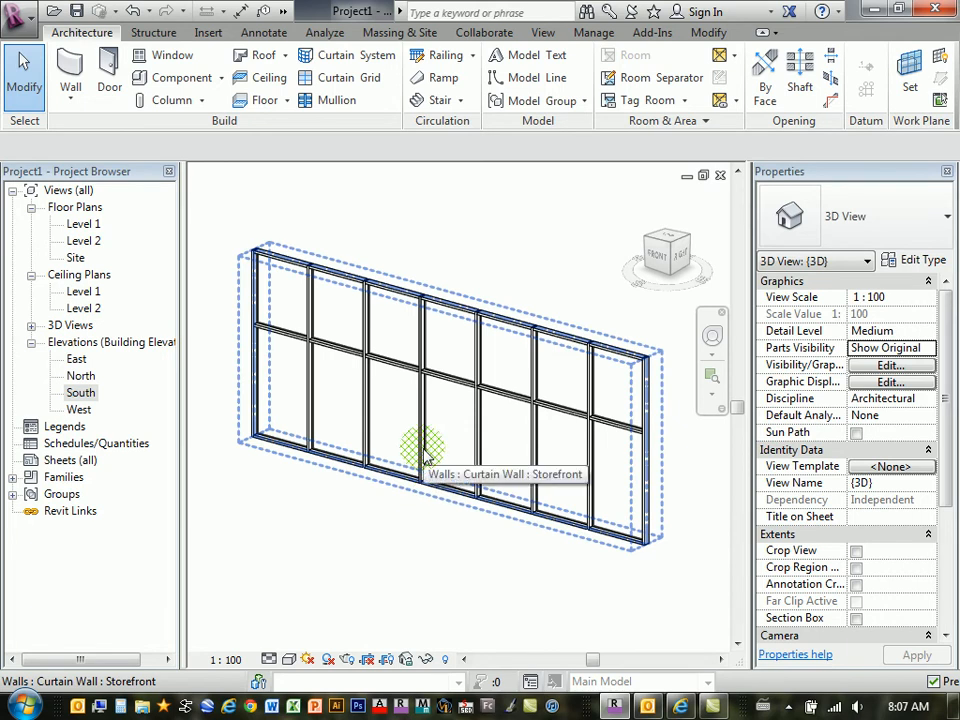
pyautogui.press('Tab')
pyautogui.press('Tab')
pyautogui.press('Tab')
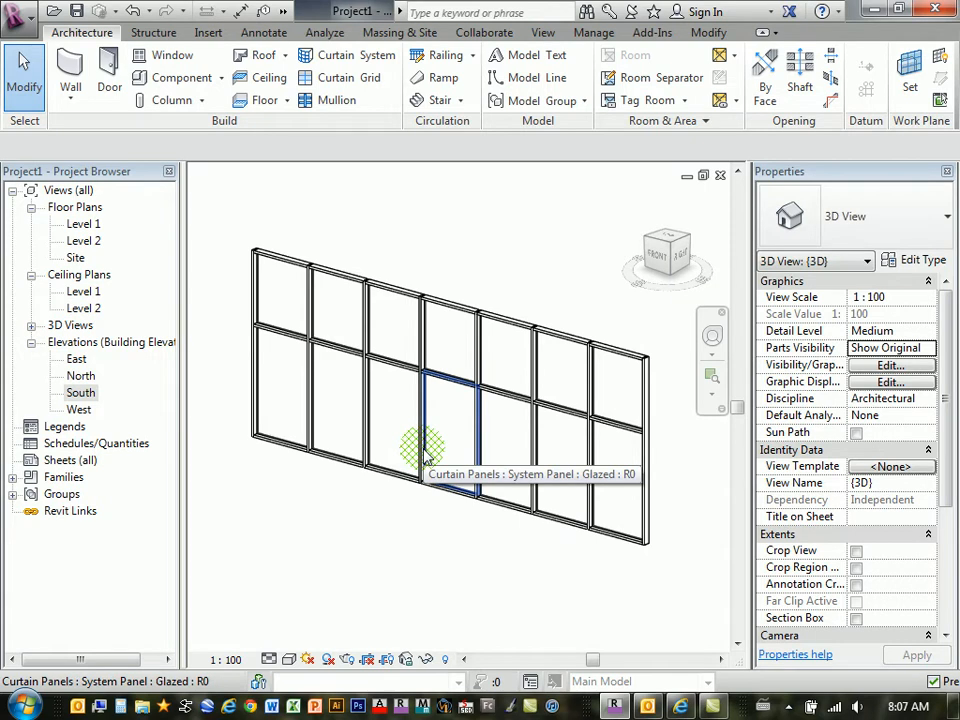
pyautogui.press('Tab')
pyautogui.press('Tab')
pyautogui.press('Tab')
pyautogui.press('Tab')
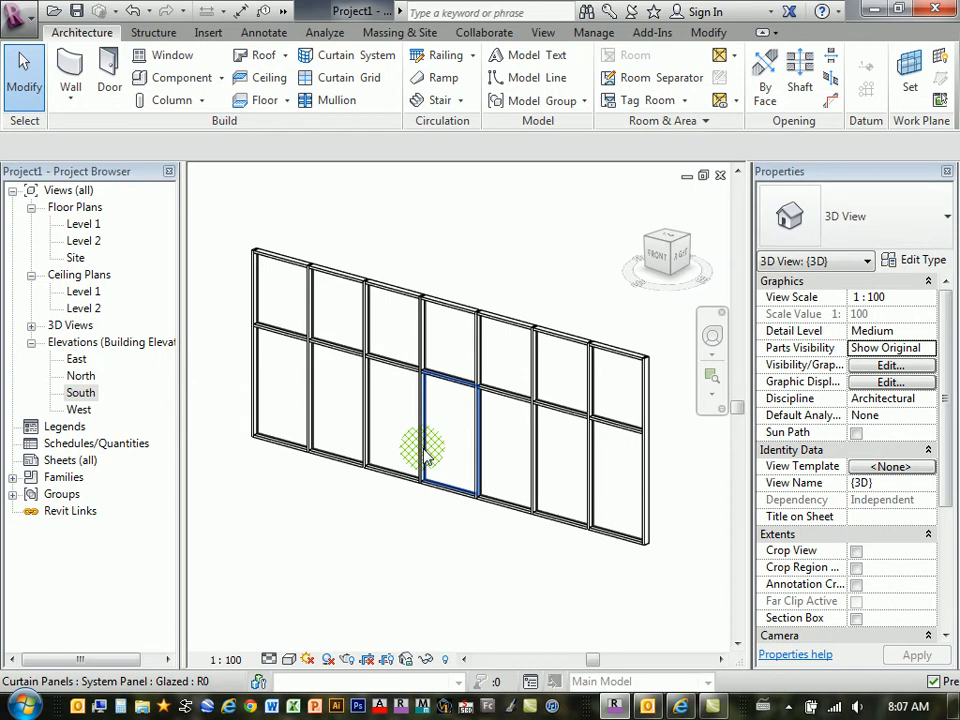
pyautogui.click(427, 457)
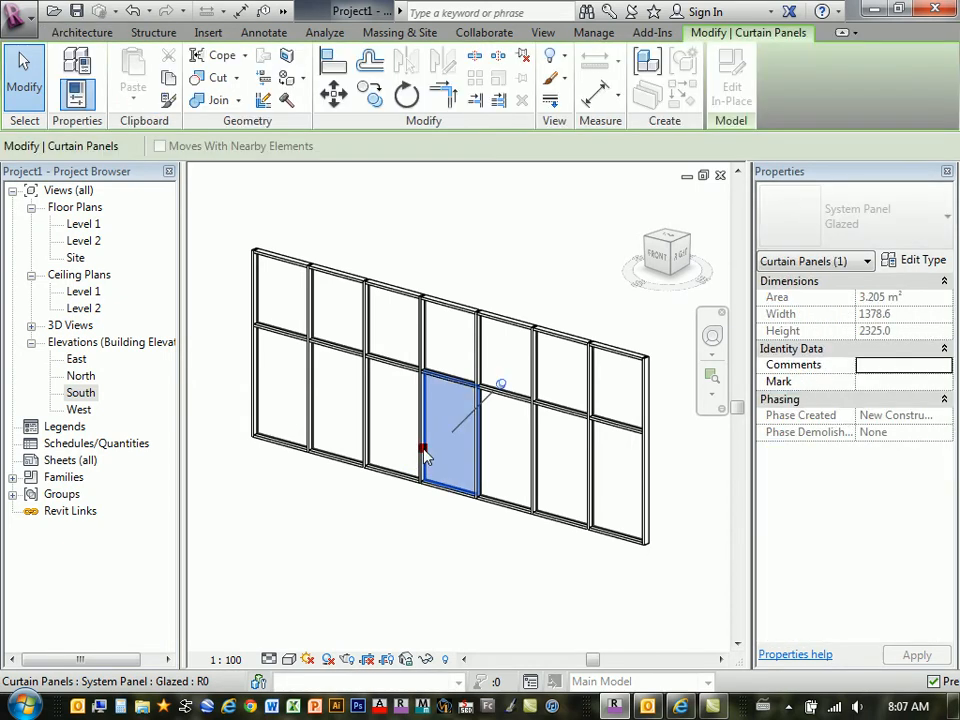
pyautogui.scroll(2, 468, 448)
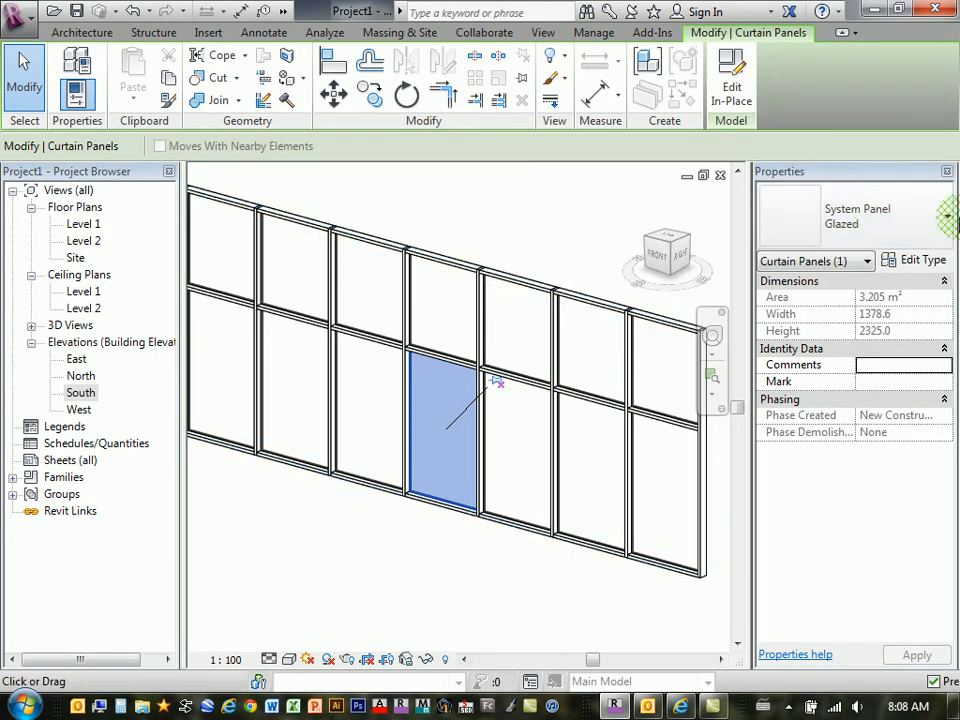
# - Change the unpinned glazed panel to the M_Curtain Wall-Store Front-Dbl type Store Front Double Door
pyautogui.click(947, 222)
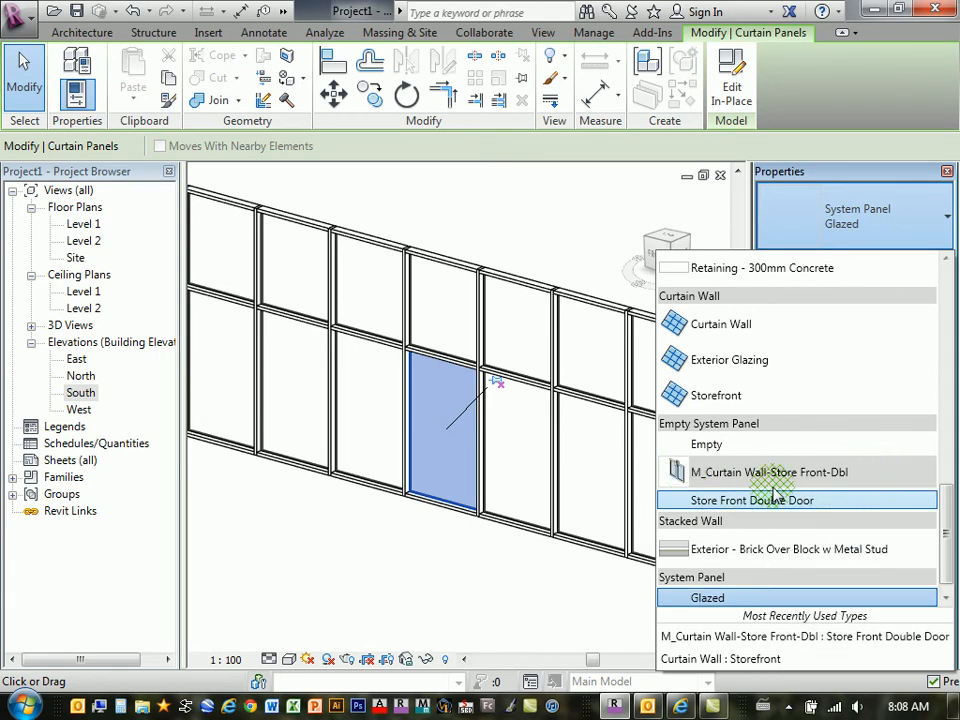
pyautogui.moveTo(677, 475)
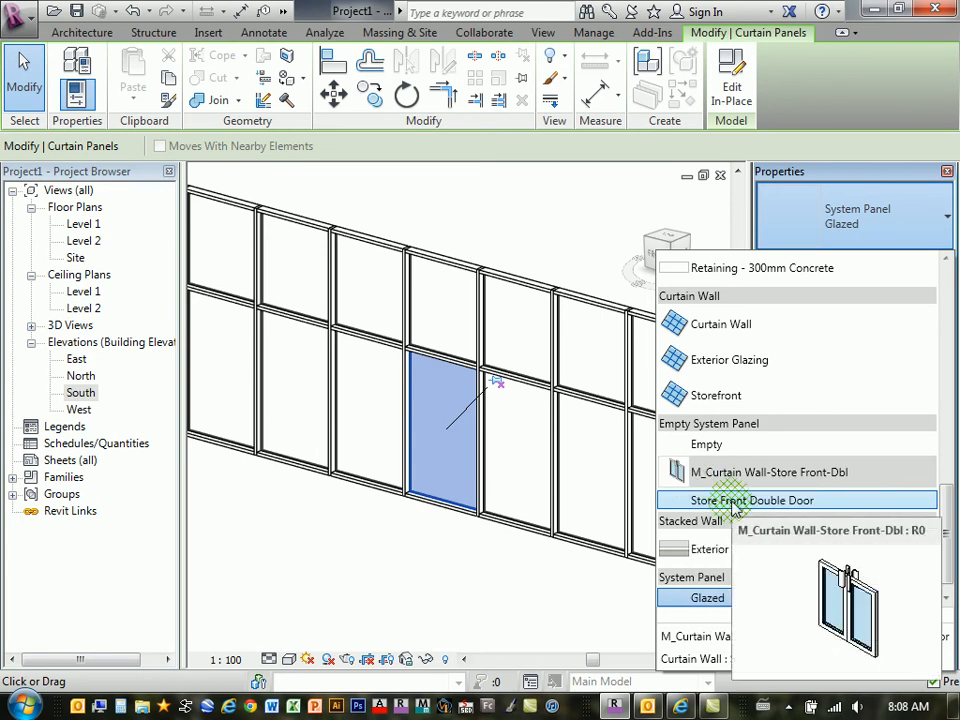
pyautogui.click(776, 501)
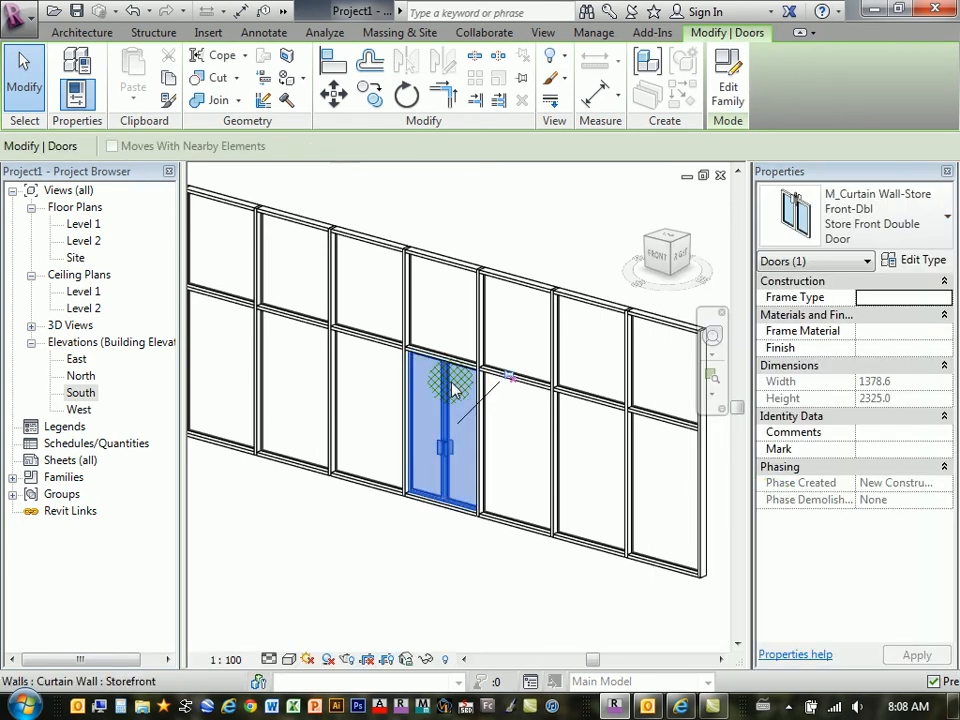
pyautogui.click(440, 555)
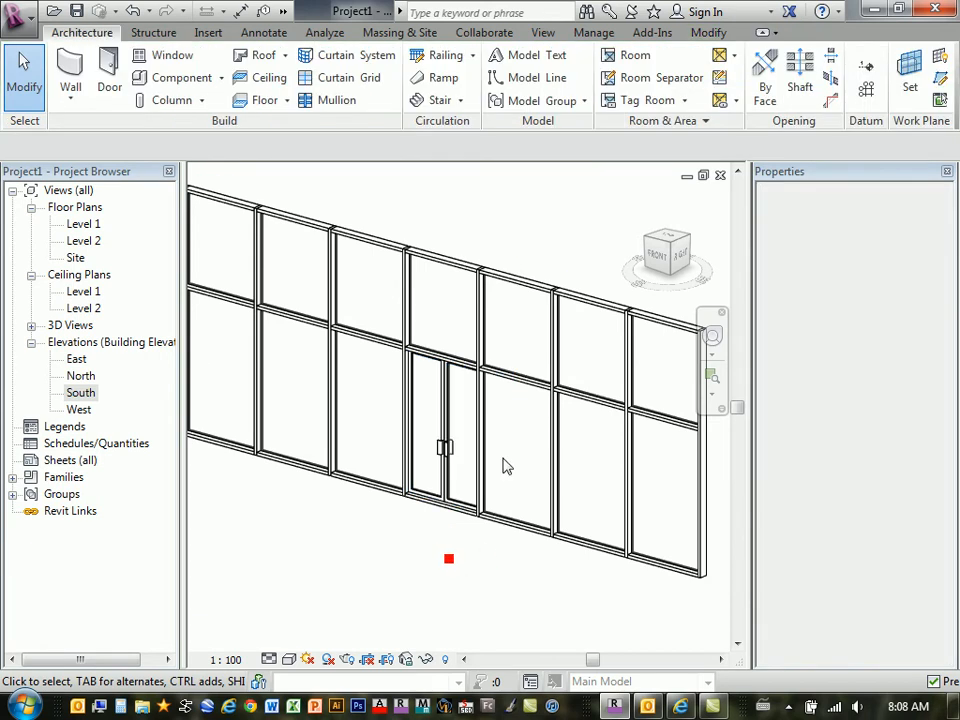
# - Unpin and delete the horizontal mullion running along the floor beneath the storefront double door
pyautogui.scroll(4, 471, 484)
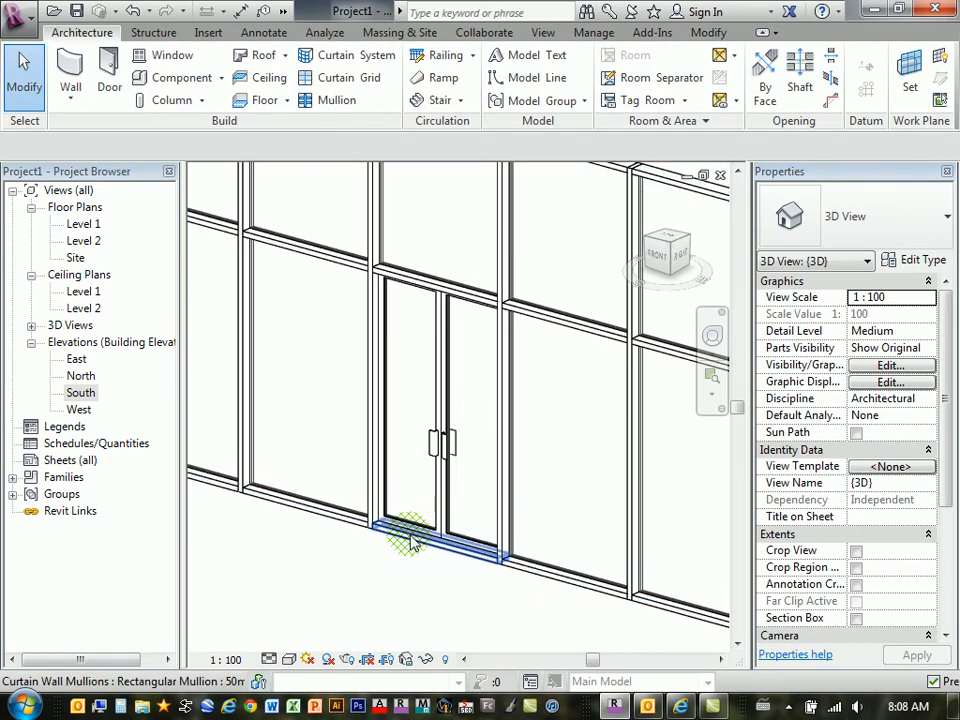
pyautogui.click(413, 541)
pyautogui.click(489, 495)
pyautogui.press('Delete')
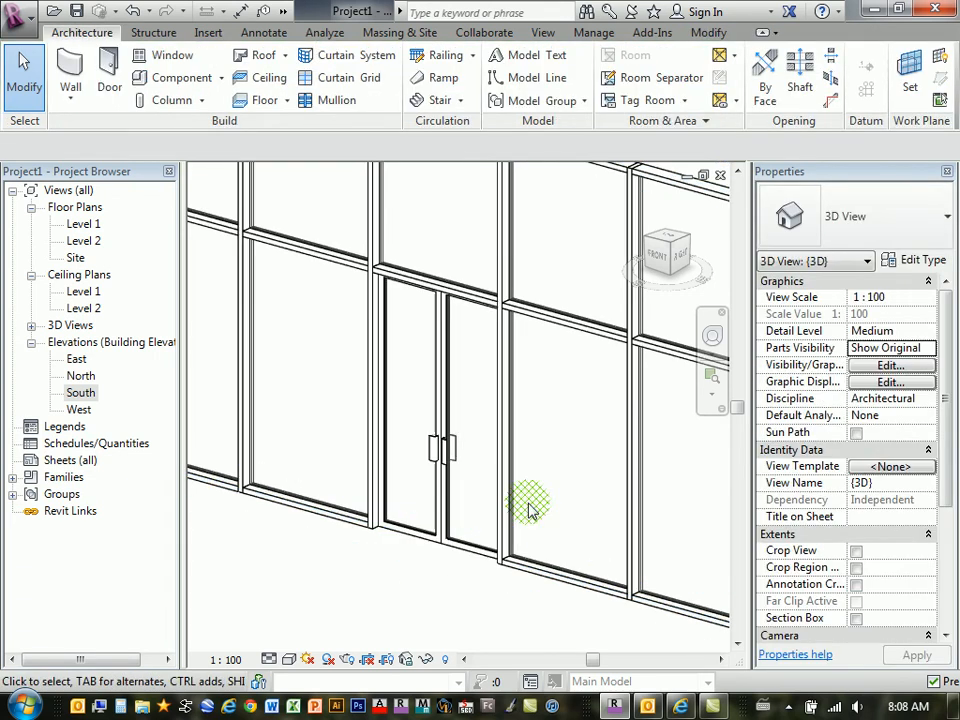
pyautogui.scroll(-3, 370, 395)
pyautogui.moveTo(364, 390)
pyautogui.keyDown('shift'); pyautogui.mouseDown(button='middle')
pyautogui.moveTo(471, 390)
pyautogui.moveTo(598, 424)
pyautogui.moveTo(454, 471)
pyautogui.moveTo(352, 468)
pyautogui.moveTo(364, 396)
pyautogui.moveTo(329, 392)
pyautogui.moveTo(643, 399)
pyautogui.moveTo(418, 414)
pyautogui.moveTo(345, 459)
pyautogui.moveTo(345, 429)
pyautogui.moveTo(332, 416)
pyautogui.moveTo(352, 403)
pyautogui.mouseUp(button='middle'); pyautogui.keyUp('shift')
pyautogui.moveTo(415, 415)
pyautogui.keyDown('shift'); pyautogui.mouseDown(button='middle')
pyautogui.moveTo(440, 400)
pyautogui.moveTo(415, 368)
pyautogui.moveTo(410, 405)
pyautogui.mouseUp(button='middle'); pyautogui.keyUp('shift')
pyautogui.click(410, 405)
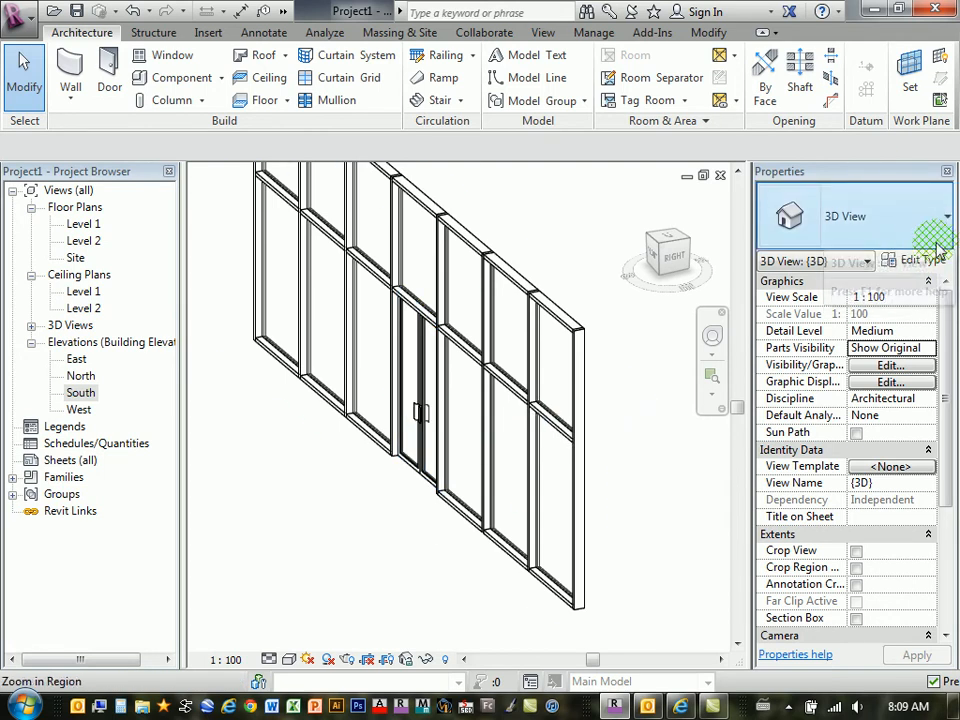
pyautogui.keyDown('shift'); pyautogui.moveTo(401, 492); pyautogui.dragTo(420, 482, button='middle'); pyautogui.keyUp('shift')
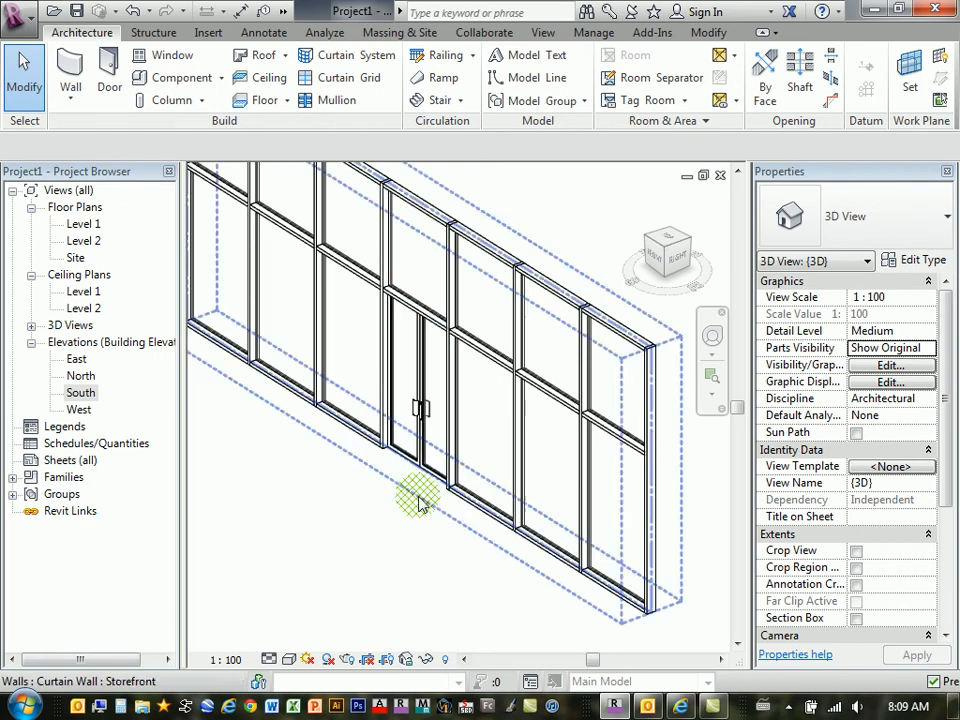
# - Open the South elevation and unpin the horizontal curtain grid line running above the double door
pyautogui.doubleClick(80, 392)
pyautogui.scroll(8, 370, 383)
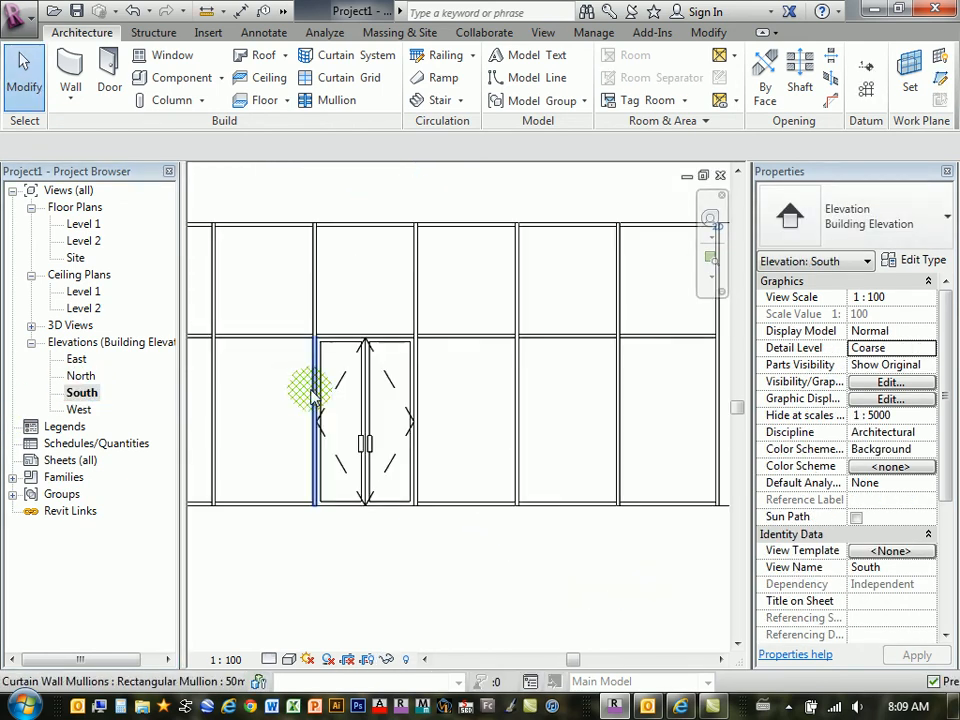
pyautogui.scroll(-4, 420, 462)
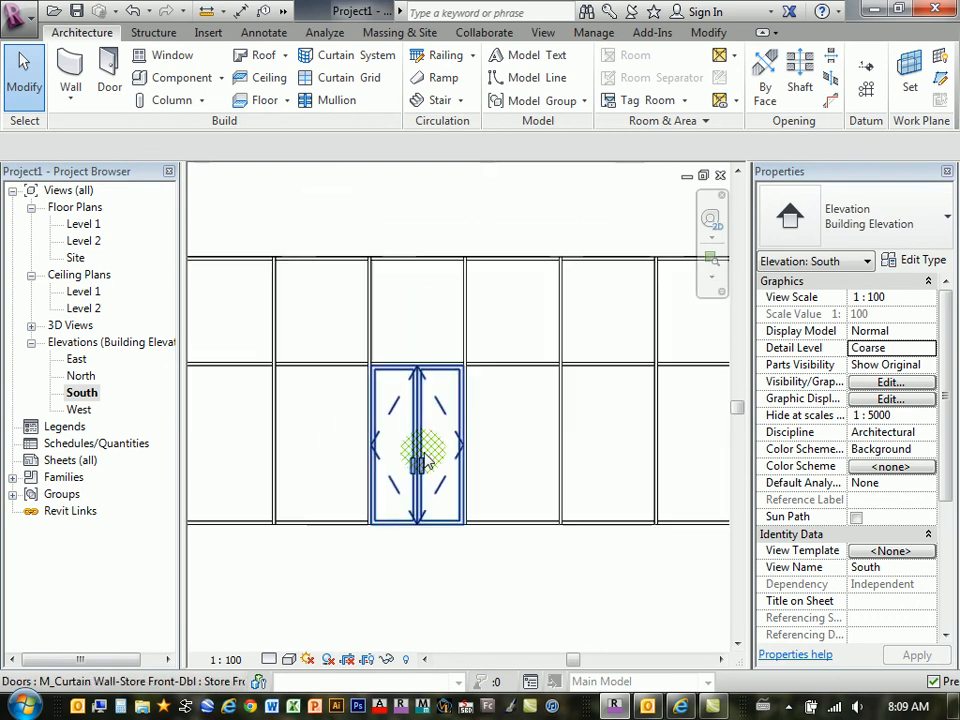
pyautogui.press('Tab')
pyautogui.press('Tab')
pyautogui.click(490, 370)
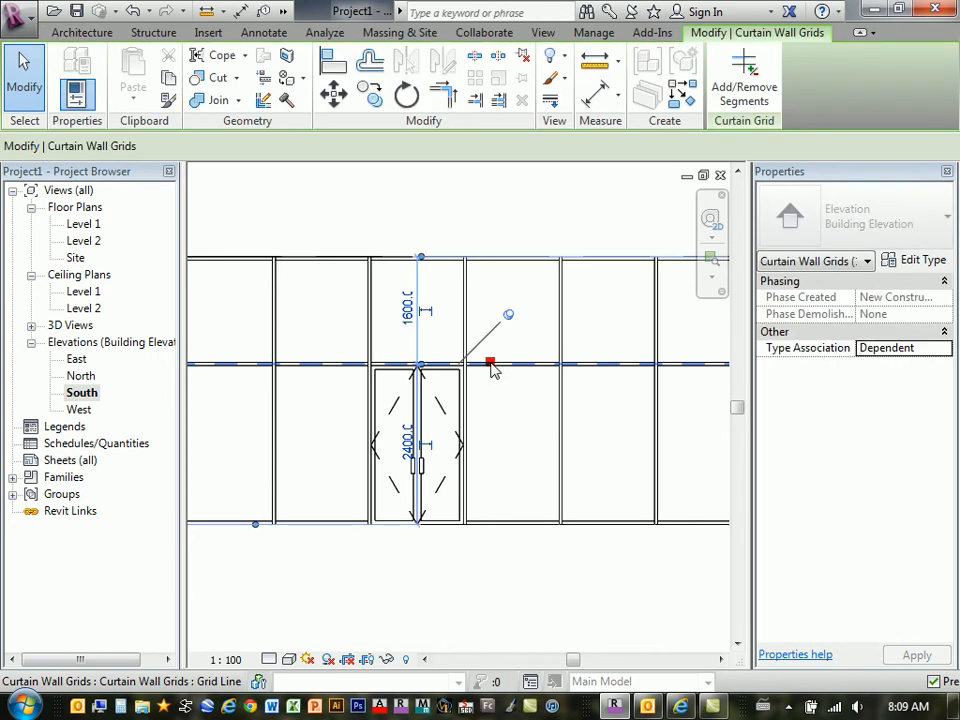
pyautogui.click(510, 318)
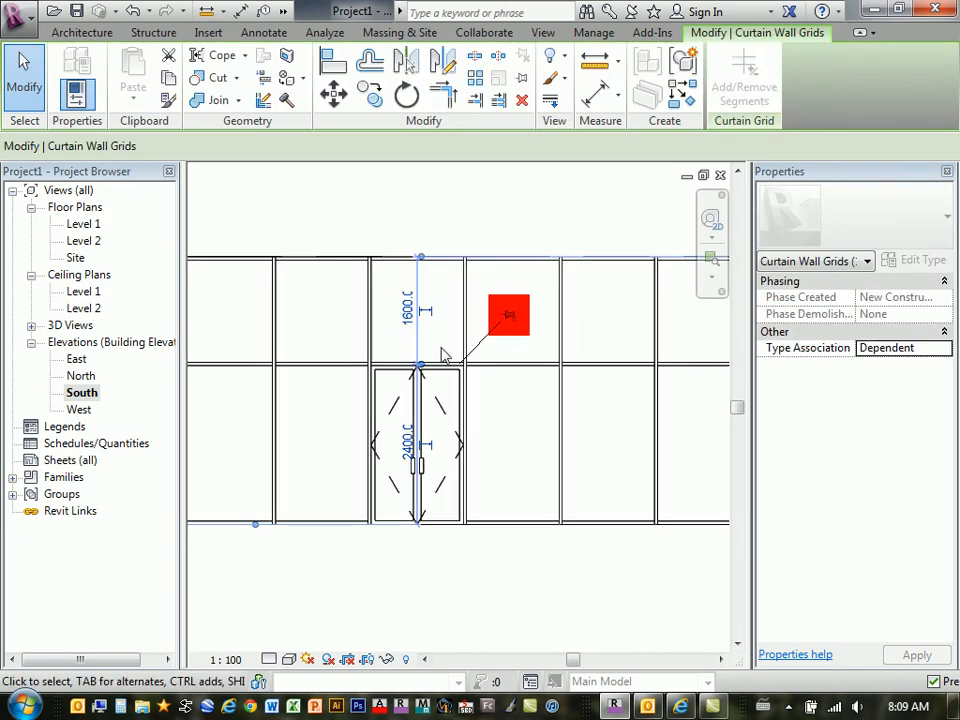
# - Set the unpinned horizontal grid line's height above the wall base to 2100 mm and deselect it
pyautogui.click(407, 446)
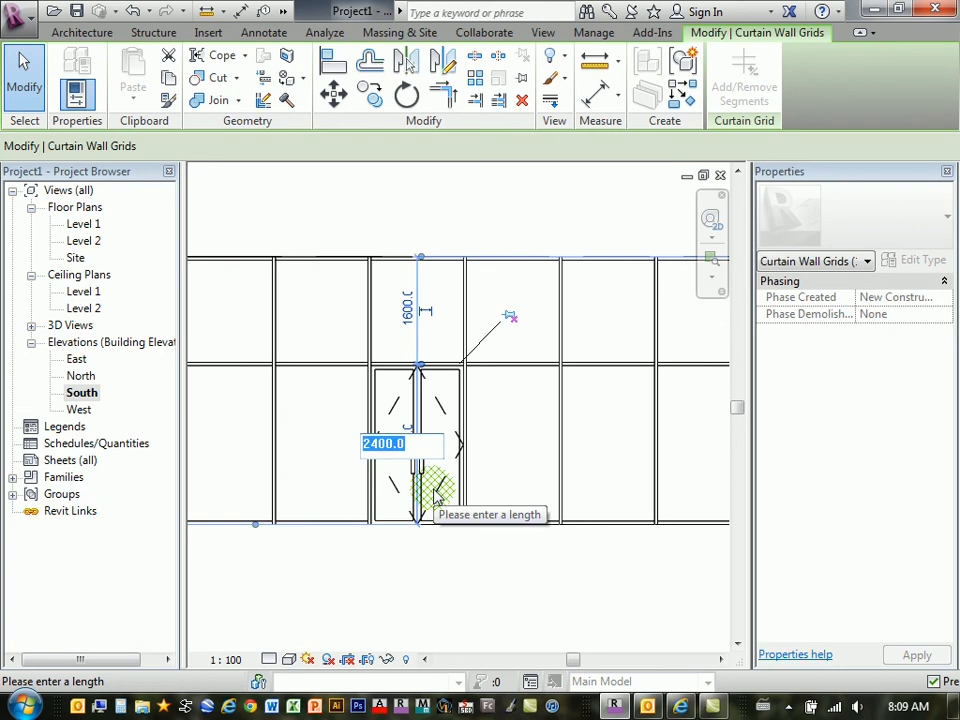
pyautogui.write('2100')
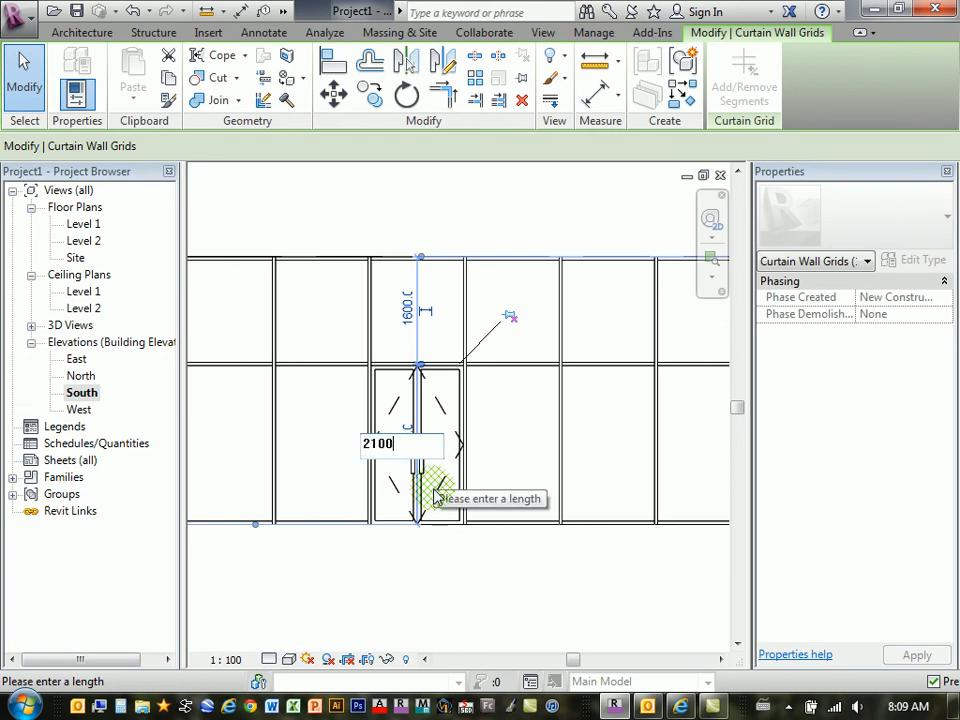
pyautogui.press('Return')
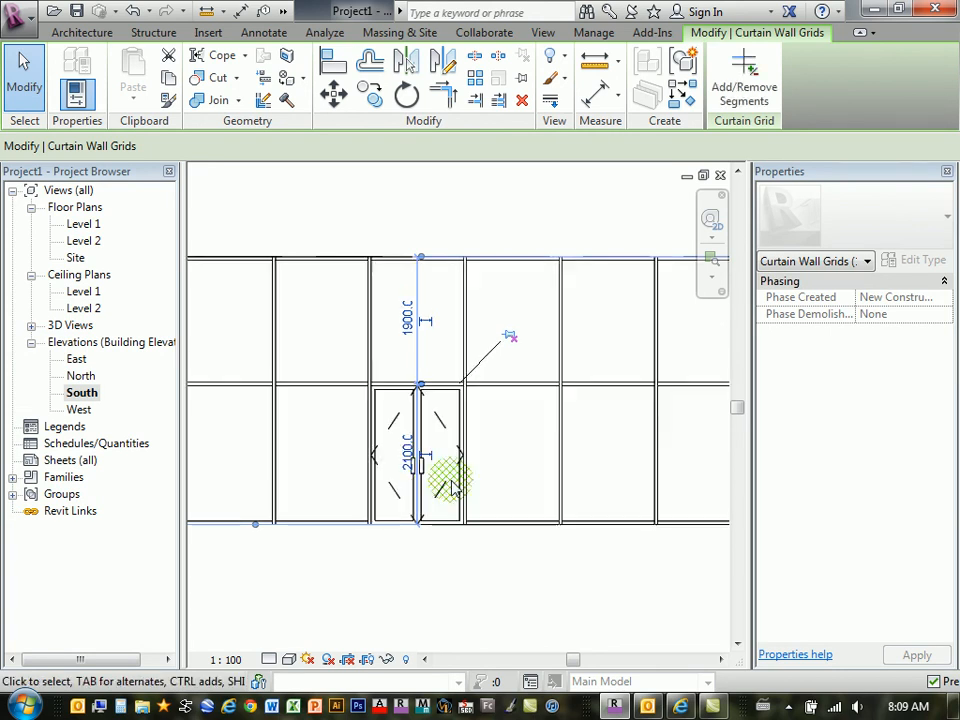
pyautogui.moveTo(439, 403); pyautogui.dragTo(456, 313, button='middle')
pyautogui.click(438, 480)
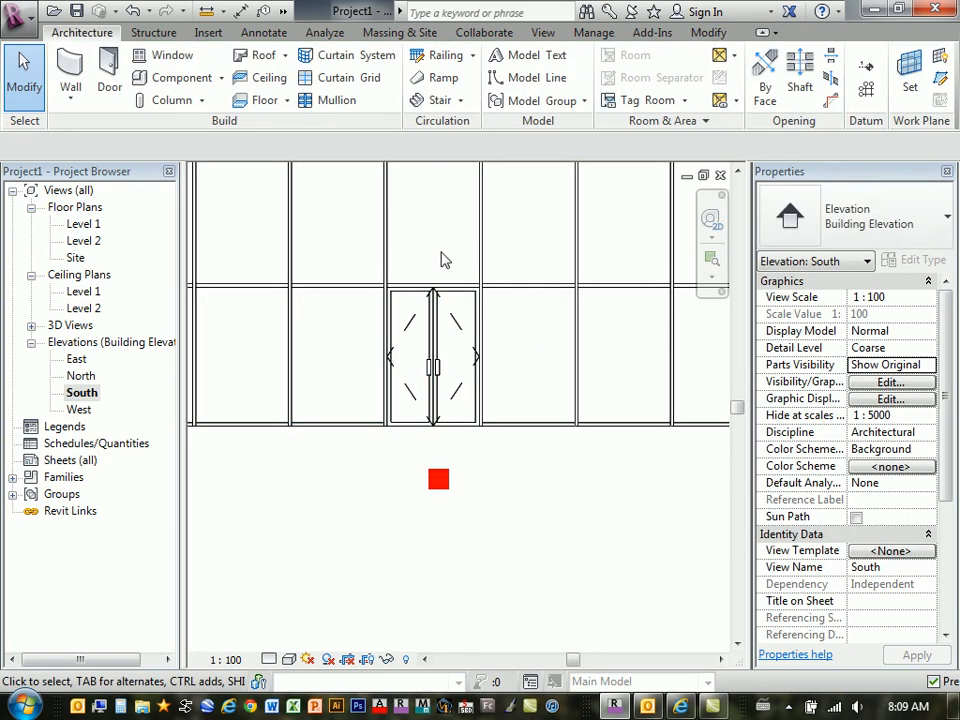
# - Unpin the vertical curtain grid line along the double door's left side and set the door bay's width to 1800 mm
pyautogui.click(388, 249)
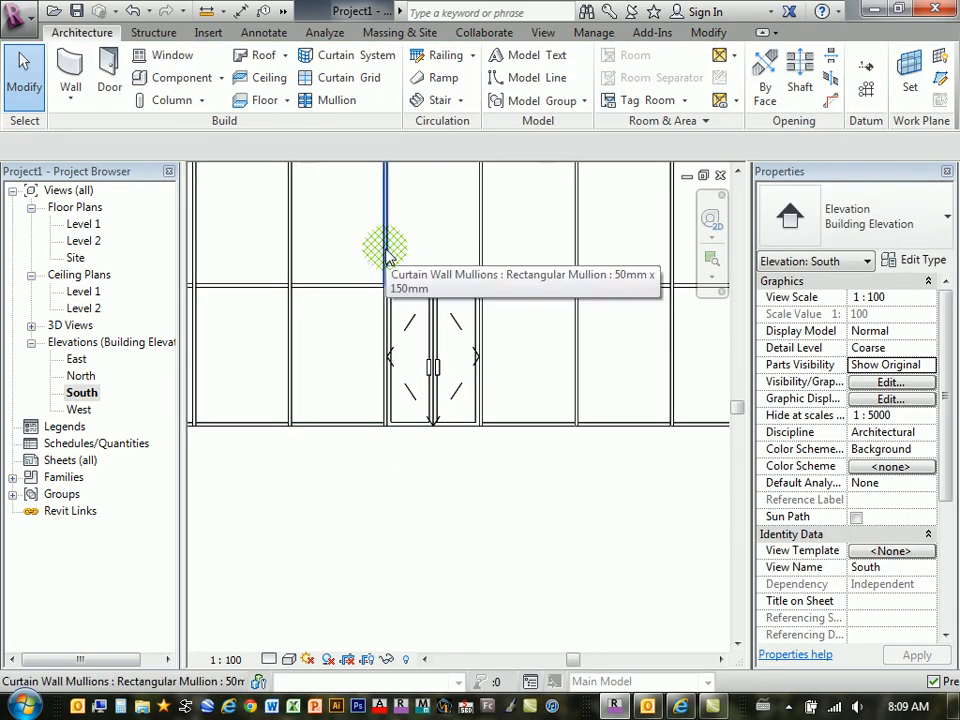
pyautogui.press('Tab')
pyautogui.click(388, 255)
pyautogui.scroll(1, 430, 296)
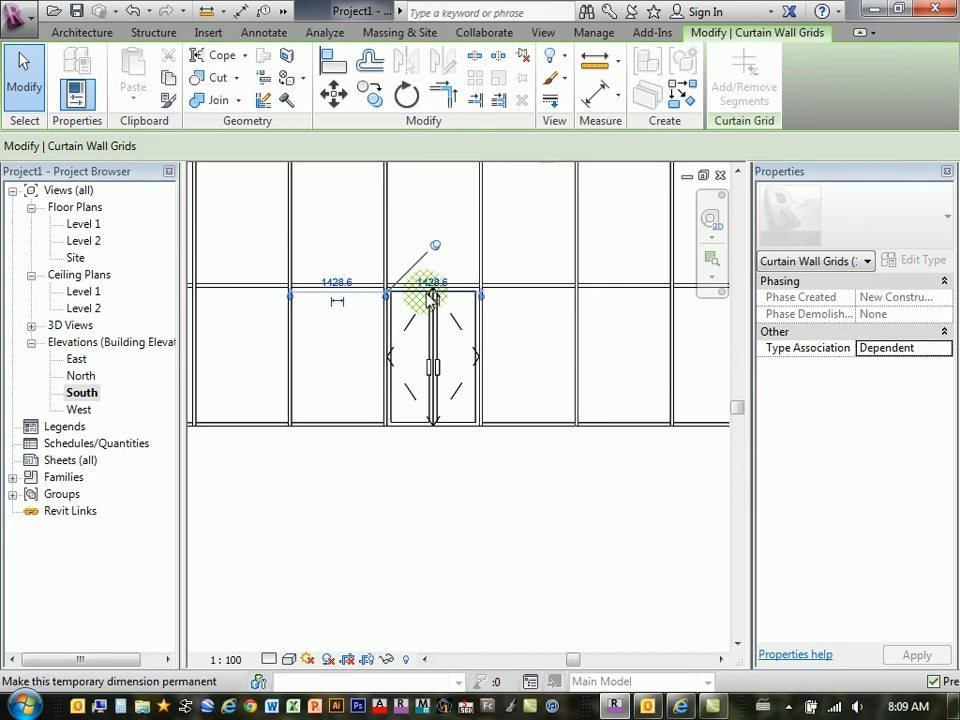
pyautogui.click(437, 283)
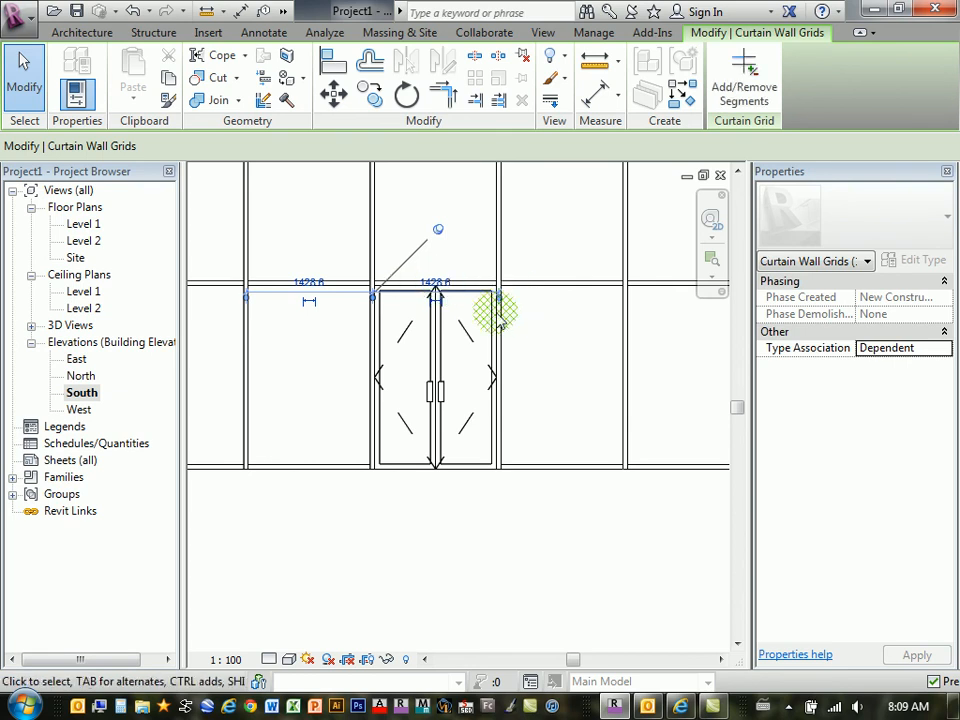
pyautogui.click(439, 230)
pyautogui.click(436, 283)
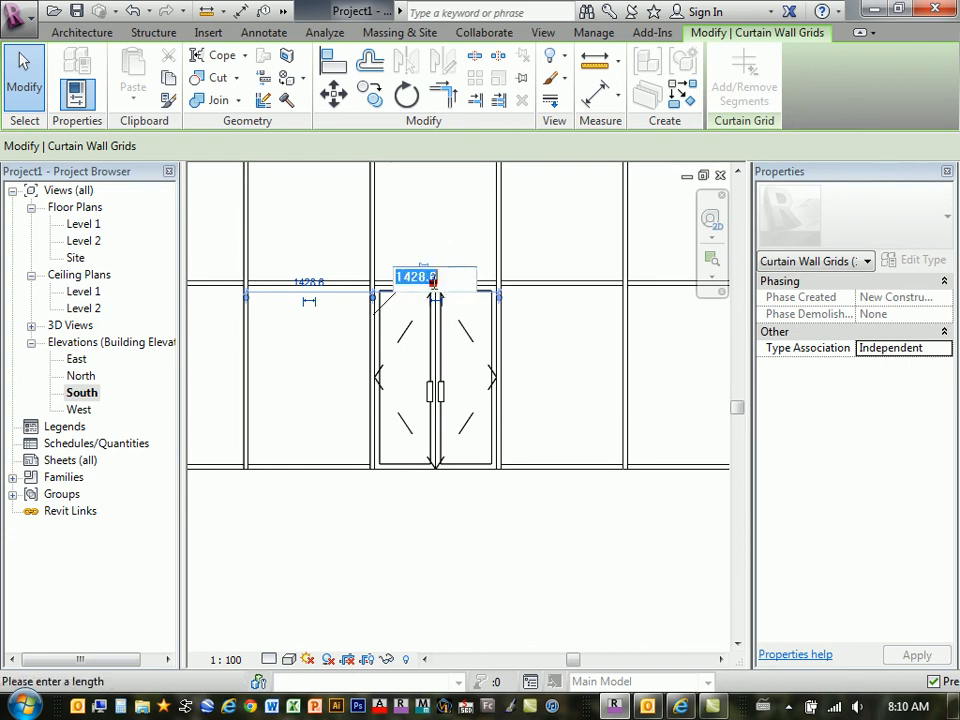
pyautogui.press('Return')
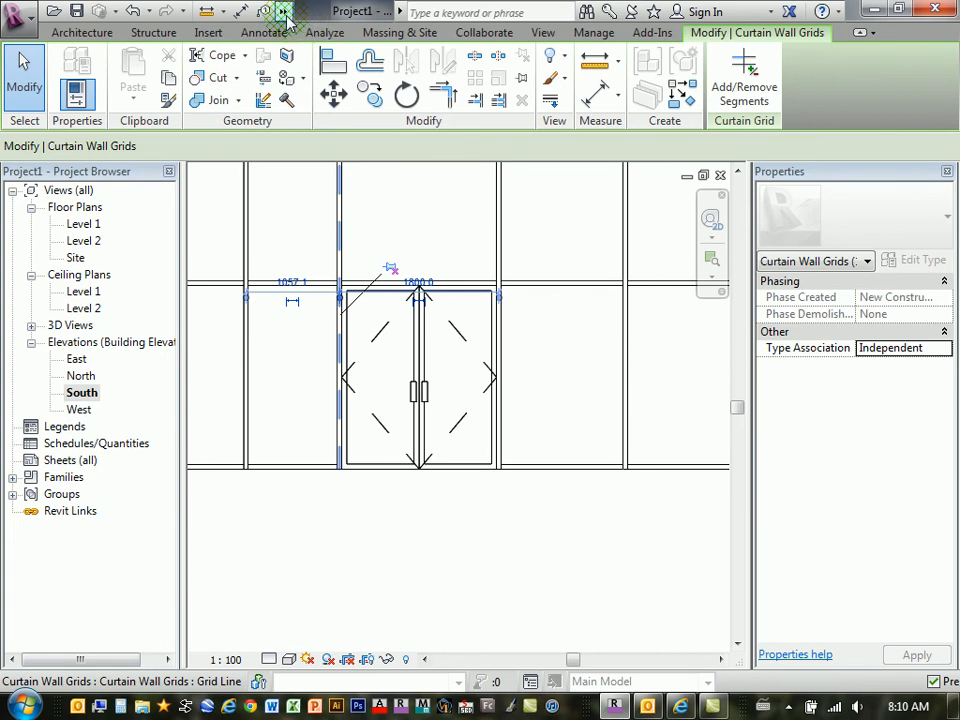
# - Switch back to the 3D view and inspect the whole storefront wall with its resized double door
pyautogui.click(284, 13)
pyautogui.click(316, 38)
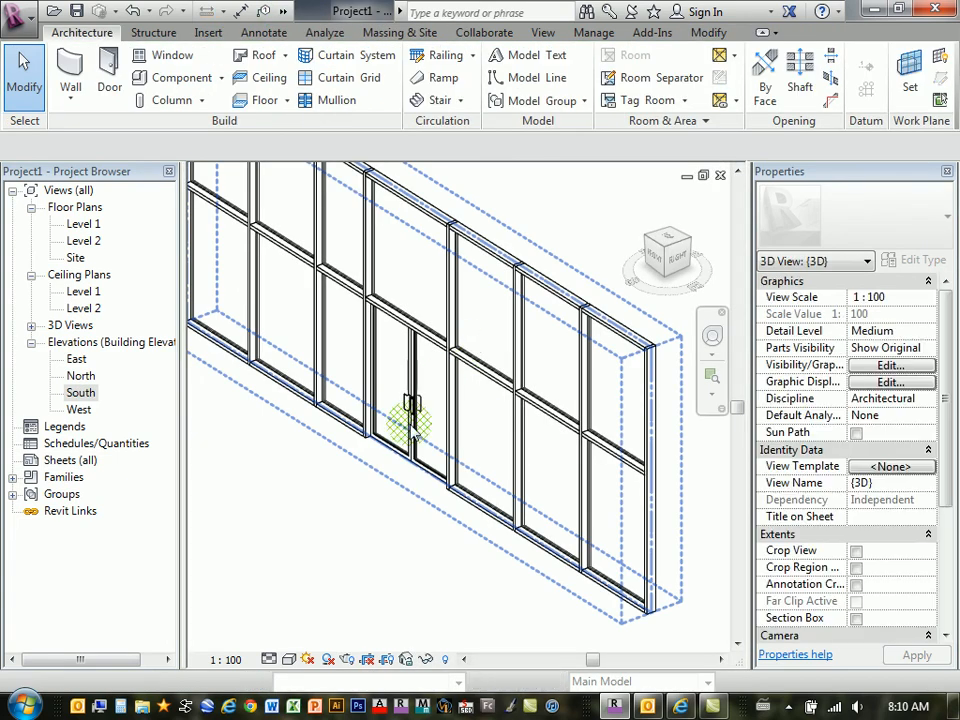
pyautogui.click(312, 514)
pyautogui.scroll(-2, 408, 373)
pyautogui.keyDown('shift'); pyautogui.moveTo(408, 373); pyautogui.dragTo(272, 394, button='middle'); pyautogui.keyUp('shift')
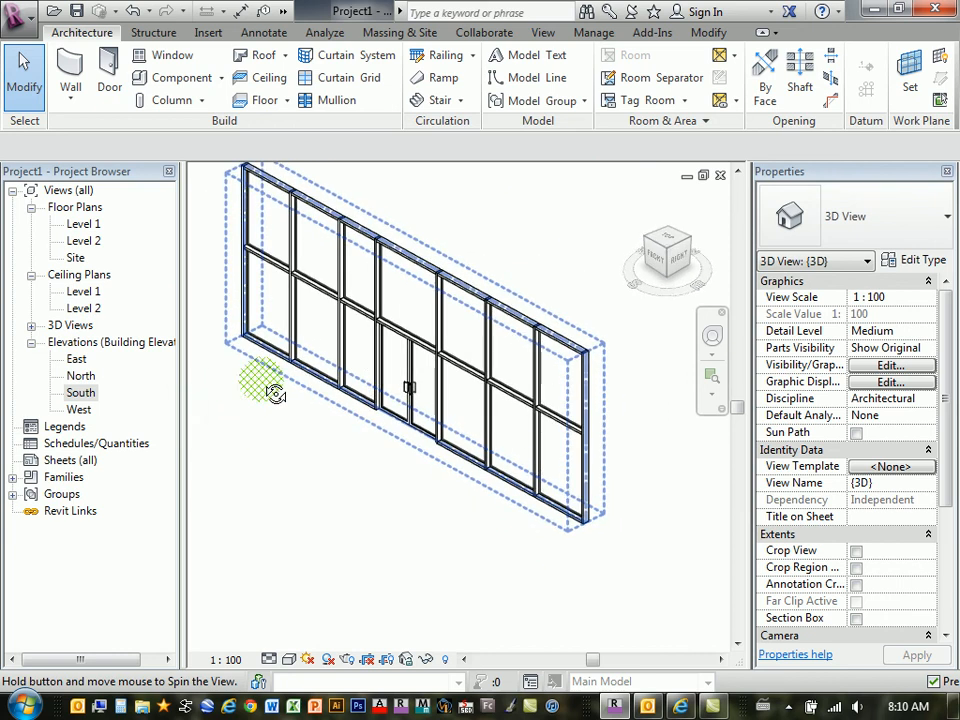